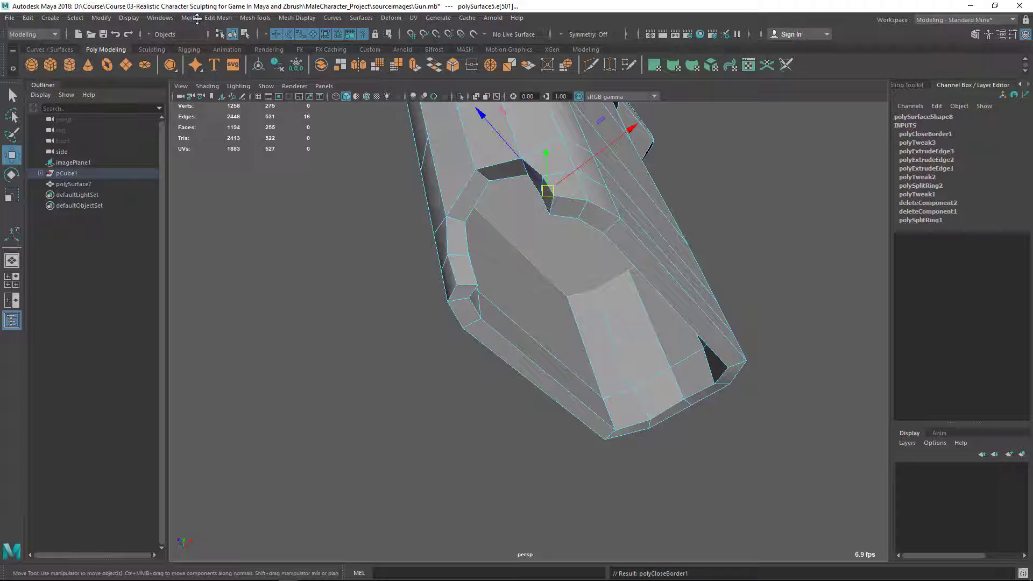
- Insert a supporting edge loop beside the inner edge of the filled opening at the grip's lower end
click(196, 19)
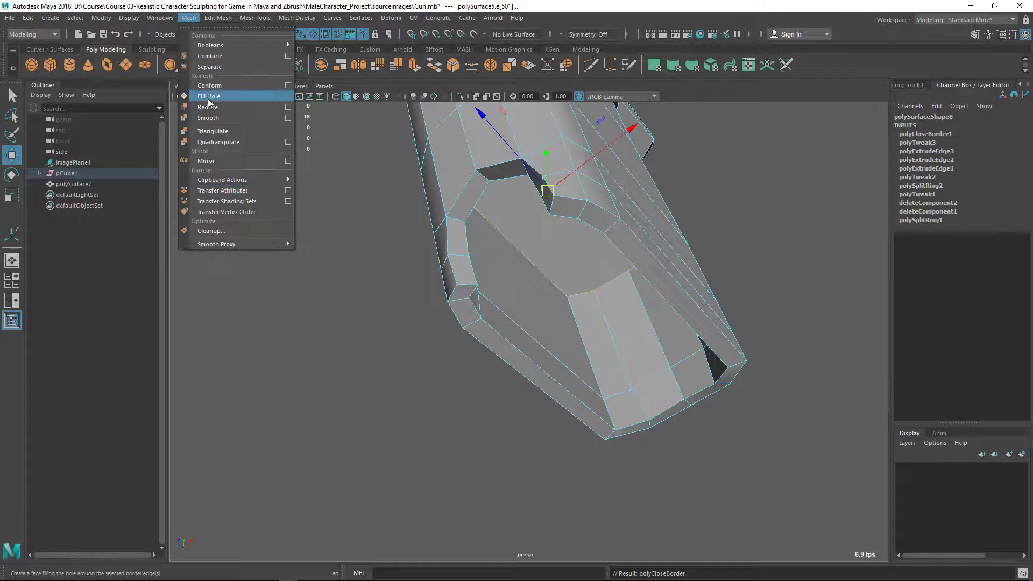
click(711, 300)
scroll(590, 321, up, 1)
key(q)
right_drag(530, 260, 635, 195)
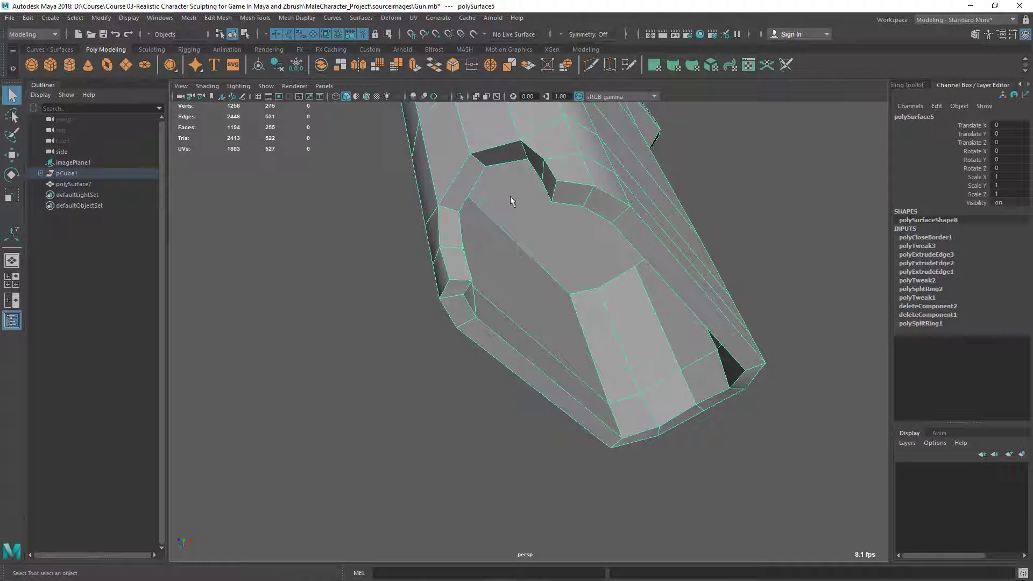
shift+right_drag(506, 207, 600, 329)
click(572, 299)
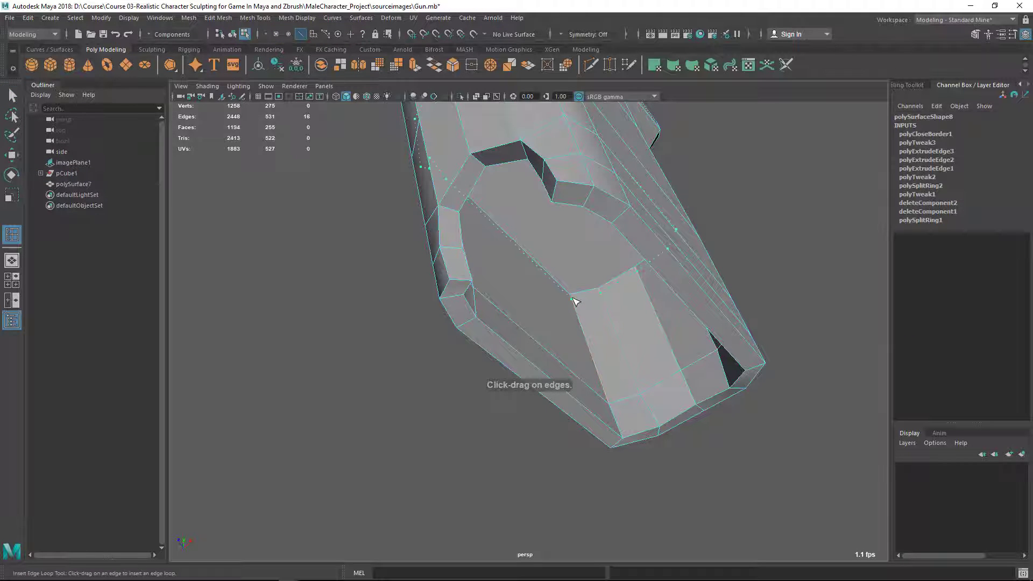
- Preview the grip with smoothing and examine its bottom rim and front notch
key(q)
right_drag(565, 243, 629, 203)
key(3)
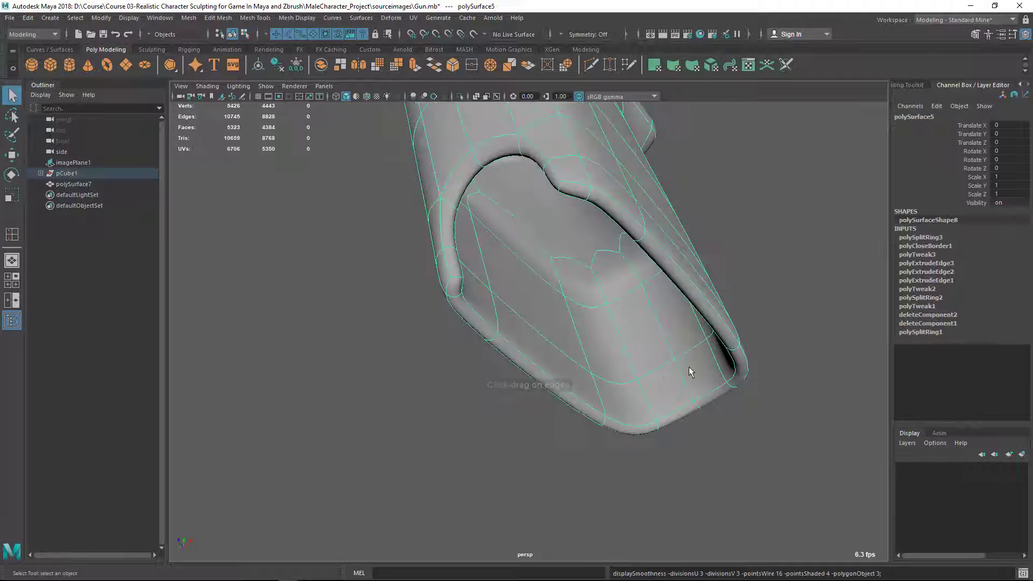
click(718, 423)
scroll(604, 278, down, 1)
scroll(604, 278, down, 3)
alt+drag(604, 278, 515, 229)
- Return the grip to unsmoothed display and insert supporting edge loops along the edges of its bottom rim
click(548, 280)
key(1)
shift+right_drag(514, 204, 464, 245)
scroll(530, 244, up, 3)
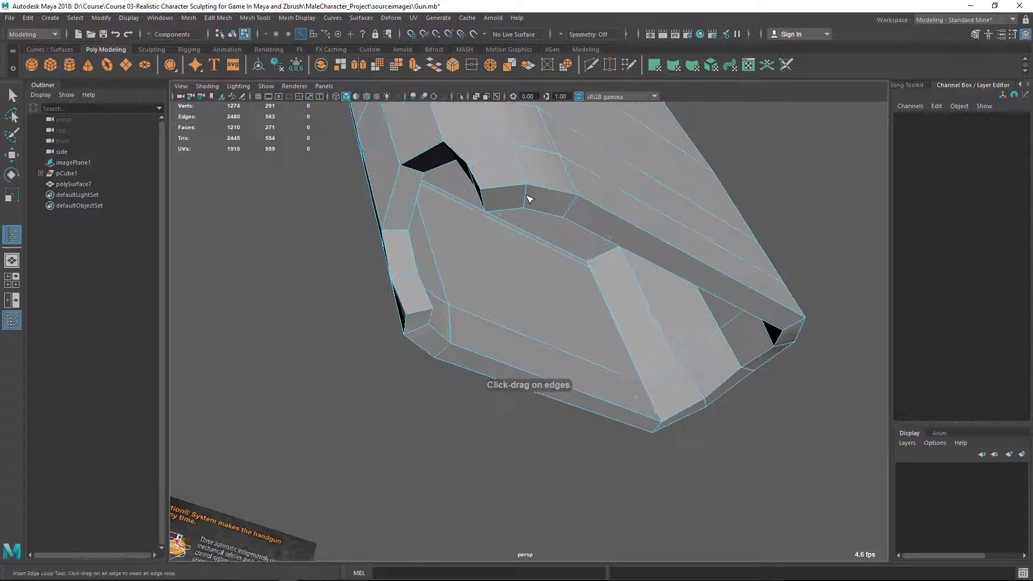
click(529, 197)
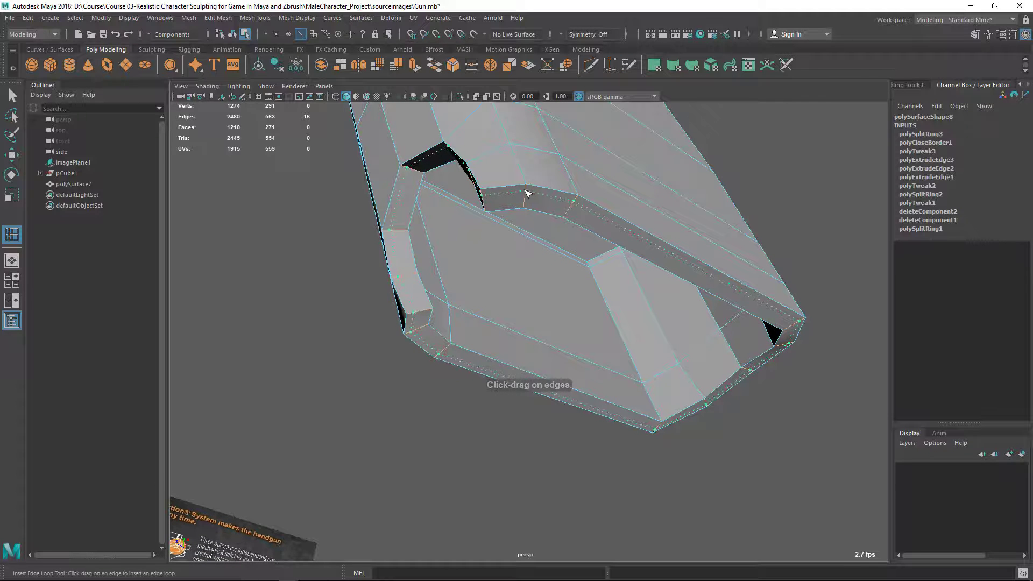
click(526, 193)
click(525, 204)
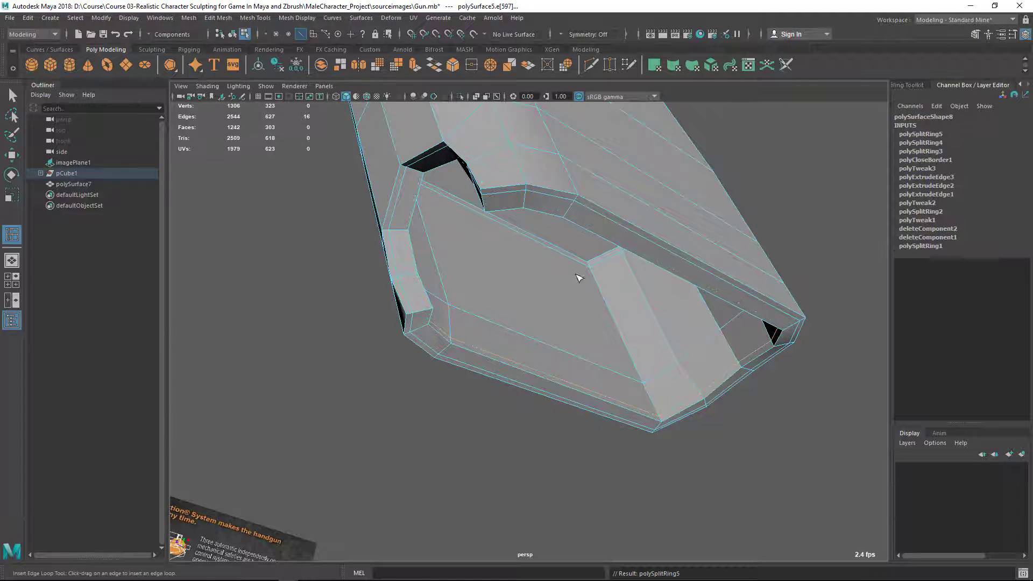
alt+drag(578, 277, 568, 322)
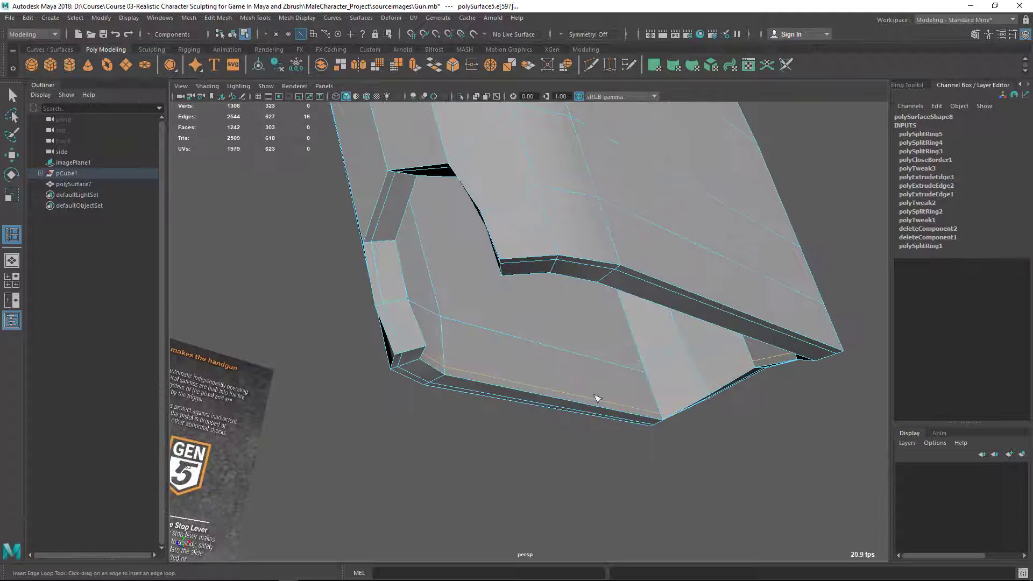
alt+drag(596, 399, 636, 314)
click(709, 273)
- Turn on the smooth mesh preview for the grip and inspect the rounded bottom rim from several sides
key(q)
right_click(583, 217)
right_drag(584, 218, 640, 206)
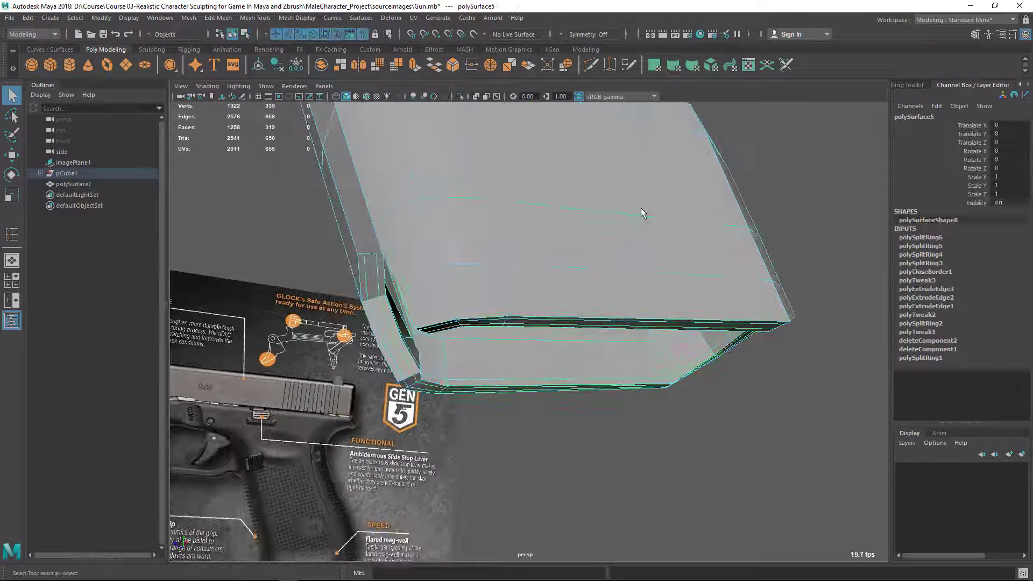
key(3)
click(726, 464)
alt+right_drag(726, 465, 572, 373)
alt+drag(572, 374, 604, 383)
scroll(603, 382, down, 10)
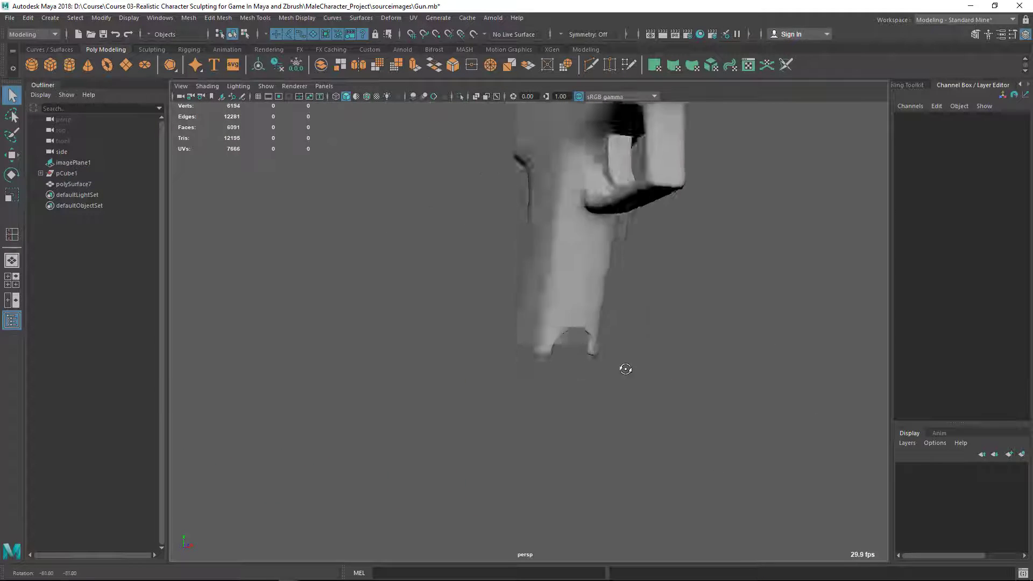
scroll(719, 386, up, 8)
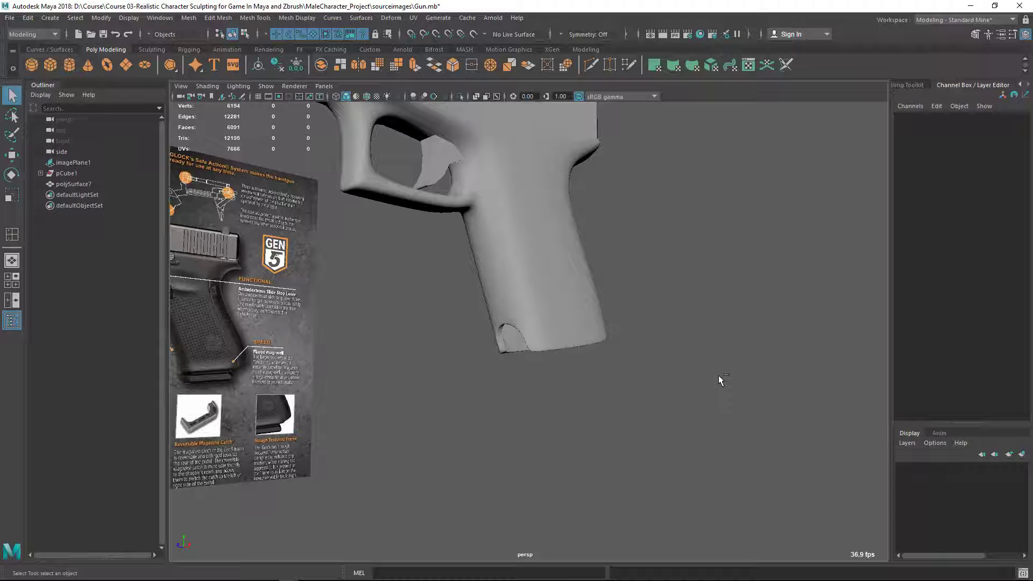
- Unhide the last hidden objects with Show Last Hidden
key(ctrl+shift+h)
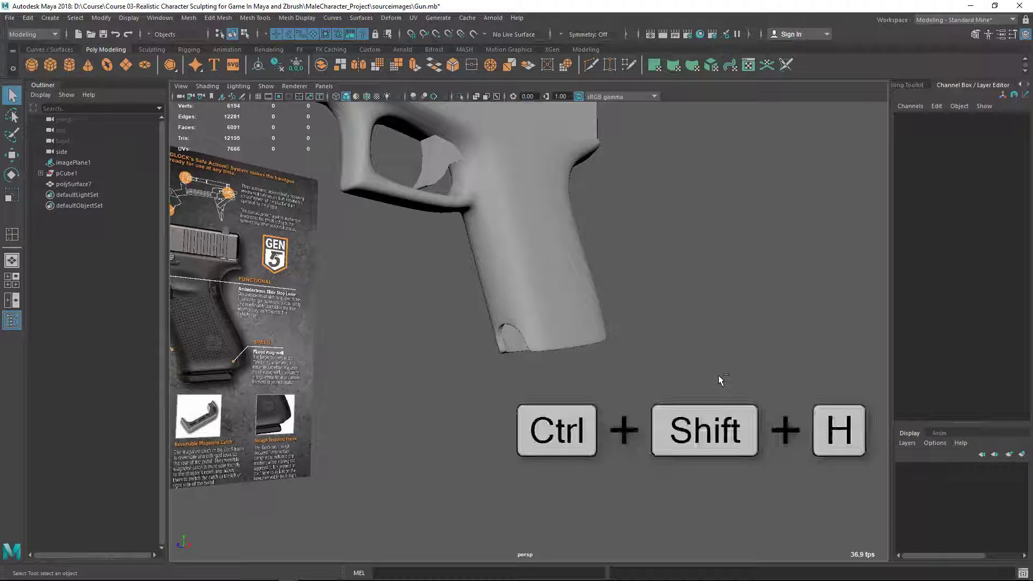
click(133, 18)
mouse_move(158, 87)
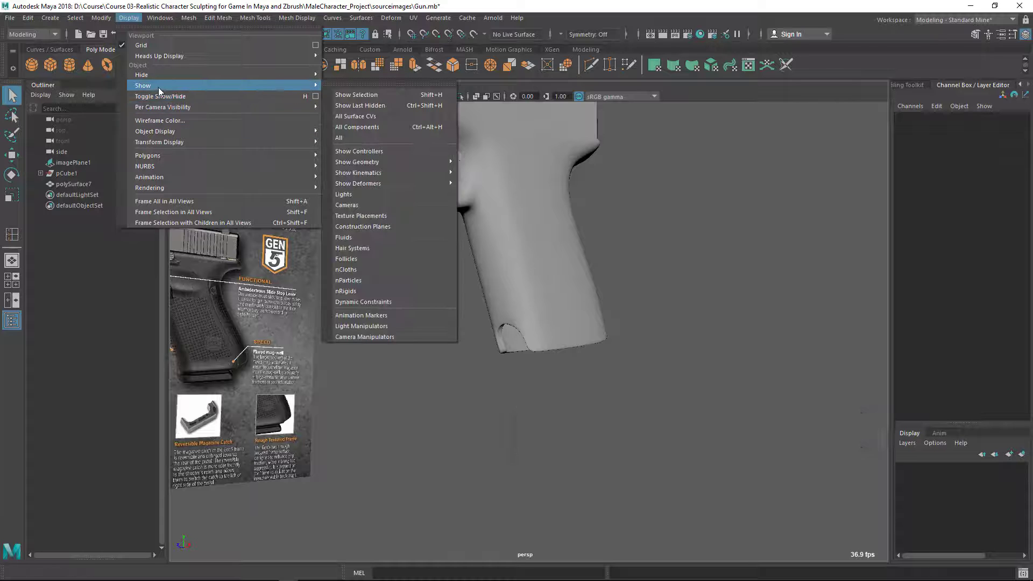
click(361, 106)
- Examine the magazine base below the grip and compare it with the pistol reference photo
alt+drag(537, 290, 543, 317)
alt+right_drag(543, 317, 674, 394)
alt+drag(675, 394, 624, 410)
click(693, 365)
key(alt+Tab)
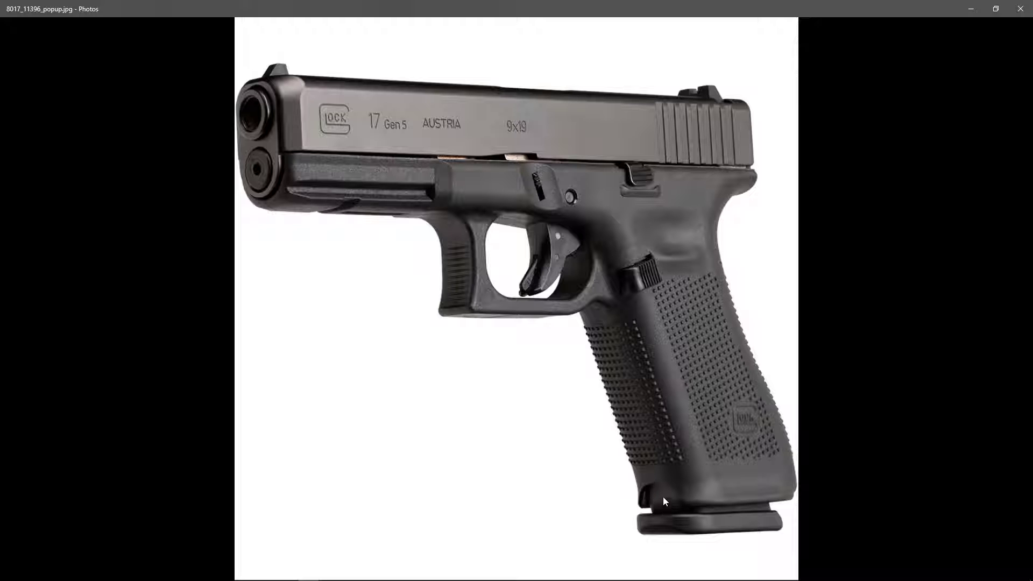
key(alt+Tab)
- Isolate the magazine mesh and delete the ring of flange faces around its top
alt+drag(618, 247, 662, 317)
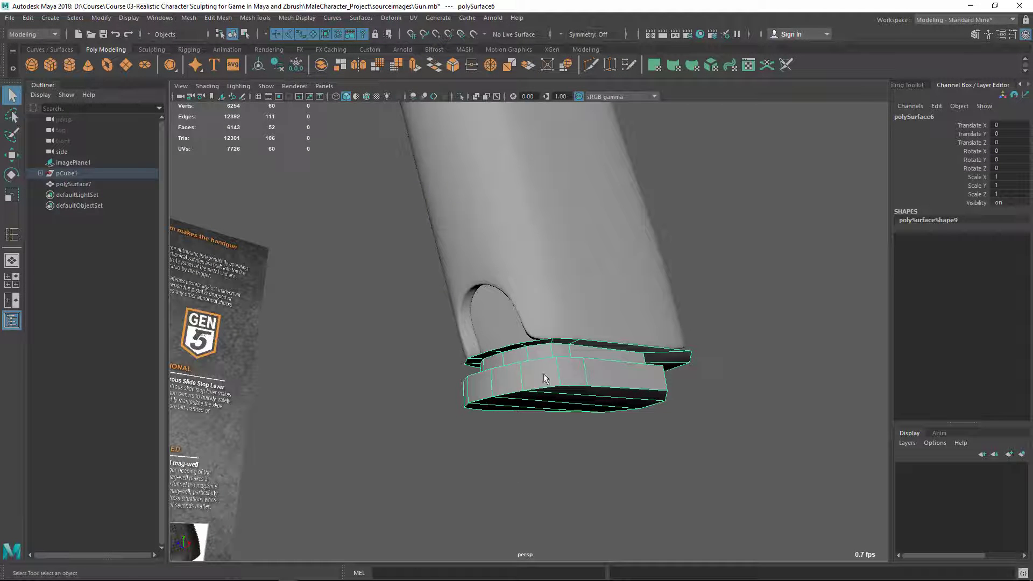
key(ctrl+1)
alt+drag(573, 358, 532, 356)
right_drag(582, 334, 580, 291)
double_click(567, 321)
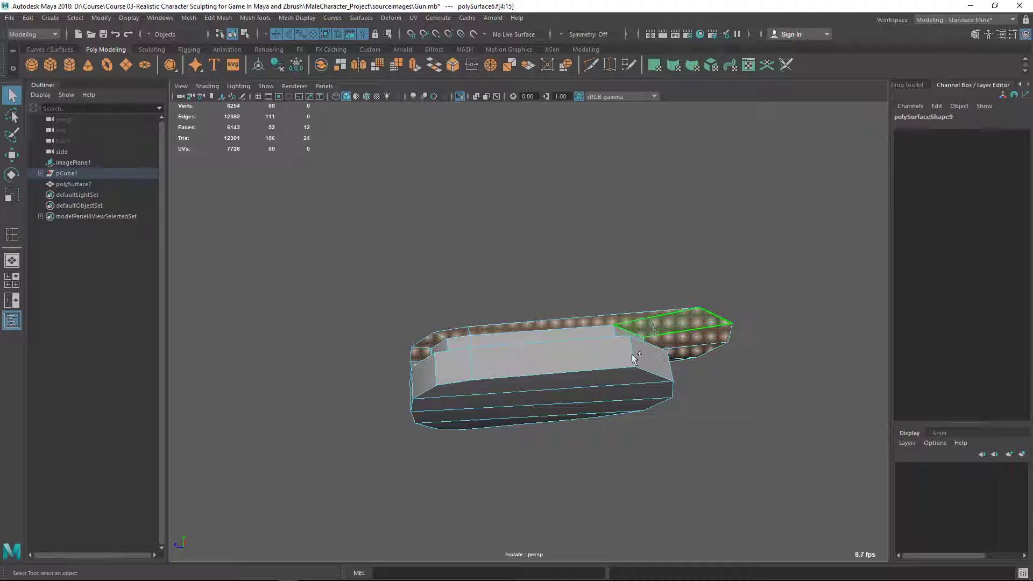
key(Delete)
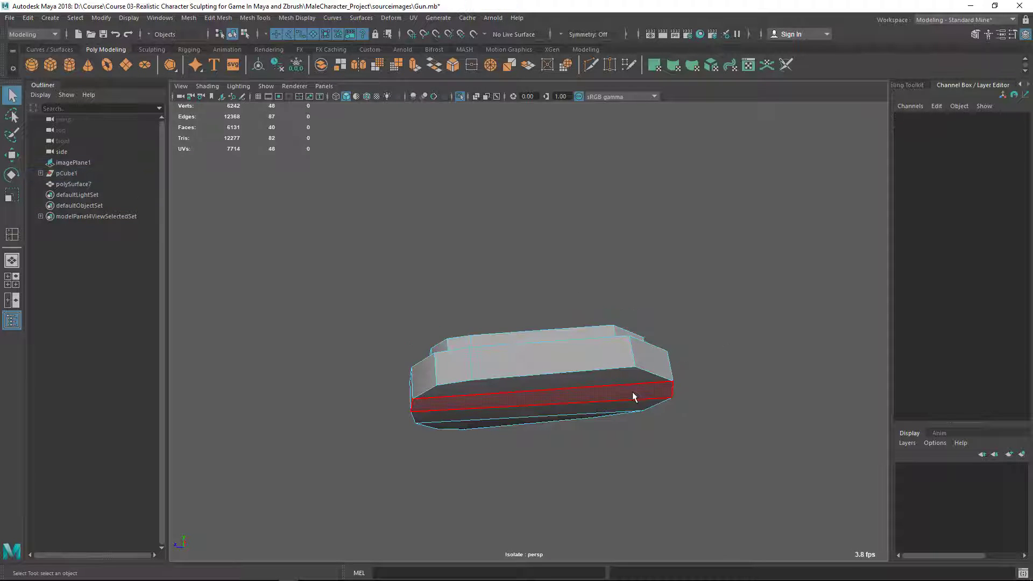
- Extrude the magazine's open top edge loop upward by about 2.55 units to form the magazine body
alt+drag(632, 392, 574, 412)
double_click(586, 391)
shift+right_drag(585, 399, 588, 402)
drag(628, 338, 594, 56)
key(q)
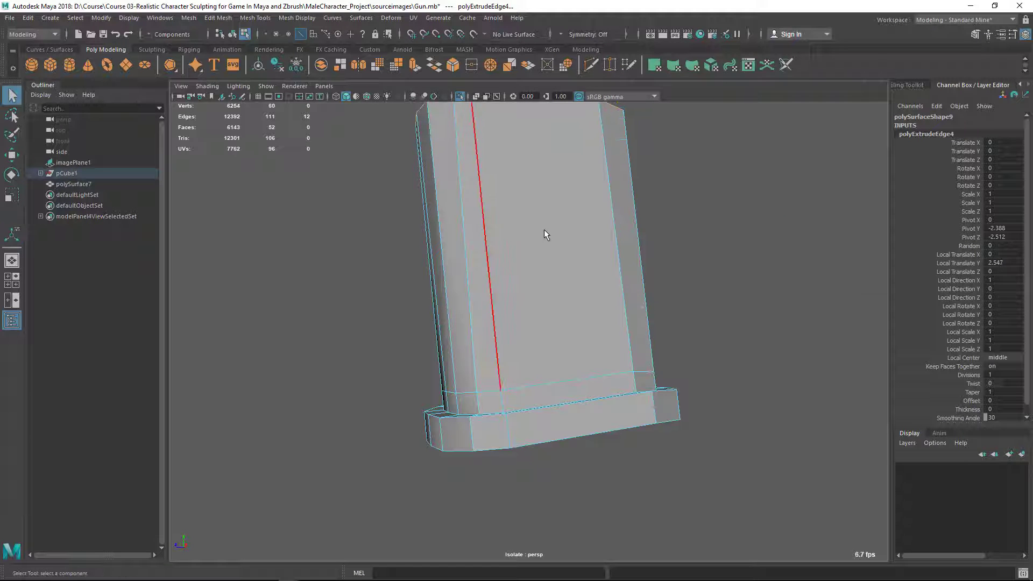
- Return to object mode, end the magazine's isolation and compare it with the pistol reference photo
right_drag(544, 231, 572, 209)
click(553, 307)
key(ctrl+1)
alt+drag(686, 424, 648, 381)
key(alt+Tab)
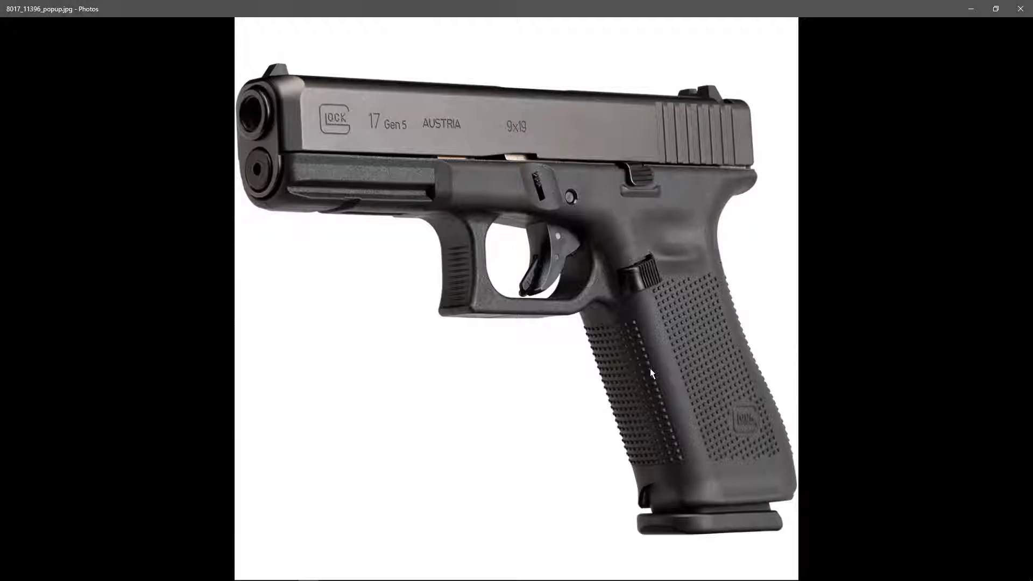
key(alt+Tab)
- Insert supporting edge loops around the side wall of the magazine base plate, near its upper and lower edges
alt+drag(642, 446, 671, 502)
scroll(608, 431, up, 5)
alt+middle_drag(546, 379, 550, 336)
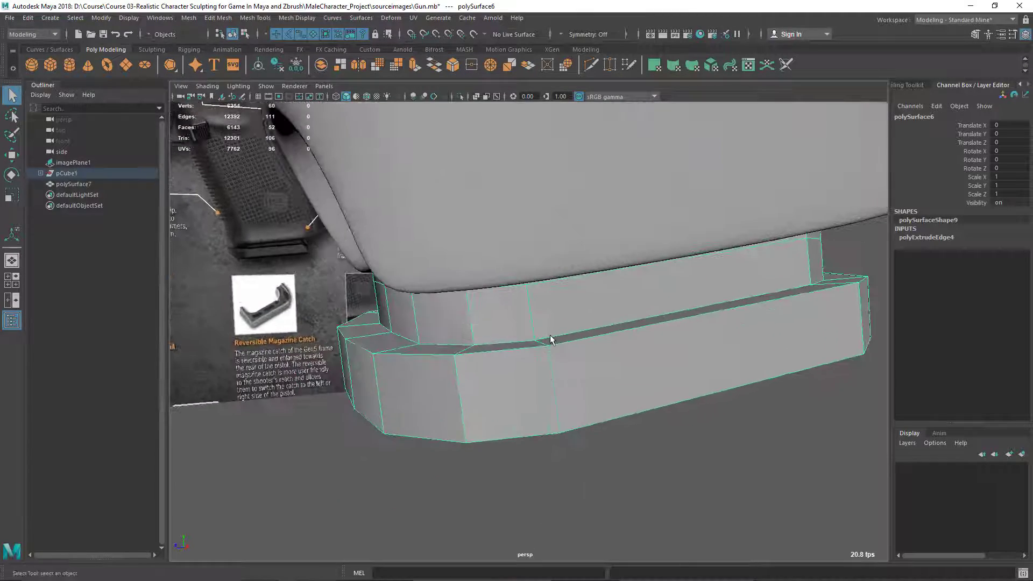
shift+right_drag(550, 339, 554, 356)
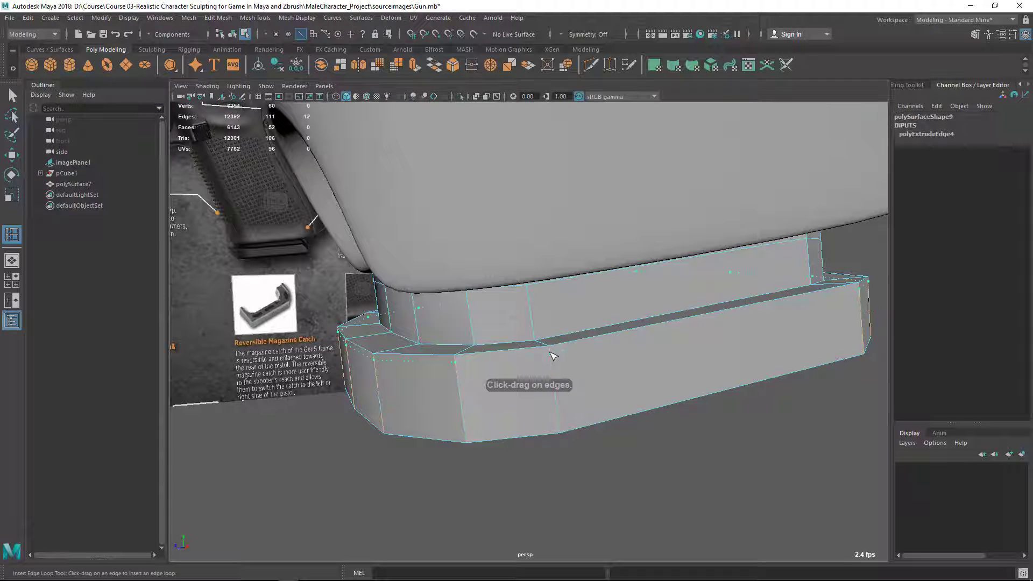
click(554, 356)
alt+drag(554, 357, 559, 255)
click(518, 185)
- Insert supporting edge loops on both sides of the corner where the magazine body meets the base plate's ledge
key(alt+Tab)
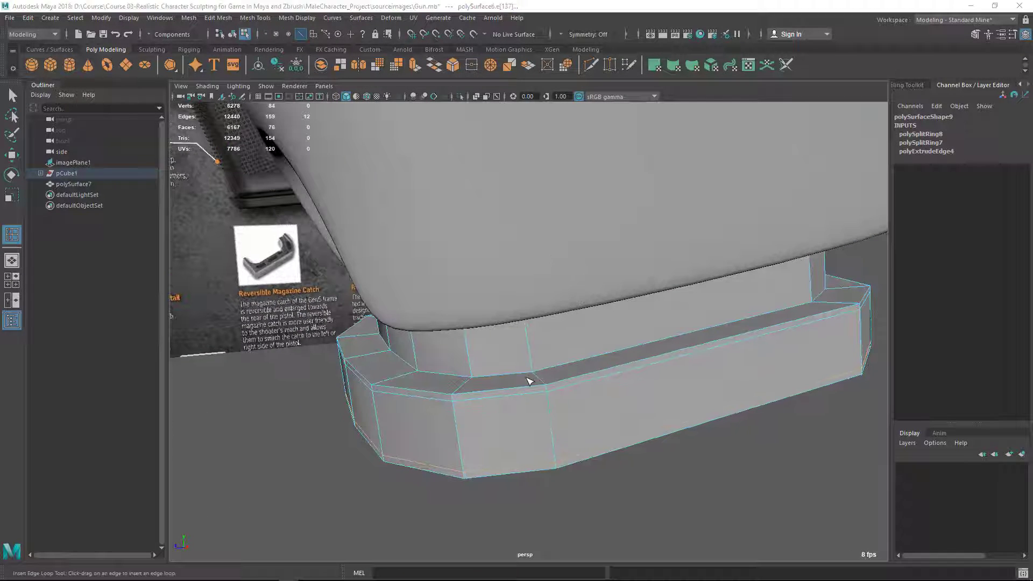
key(alt+Tab)
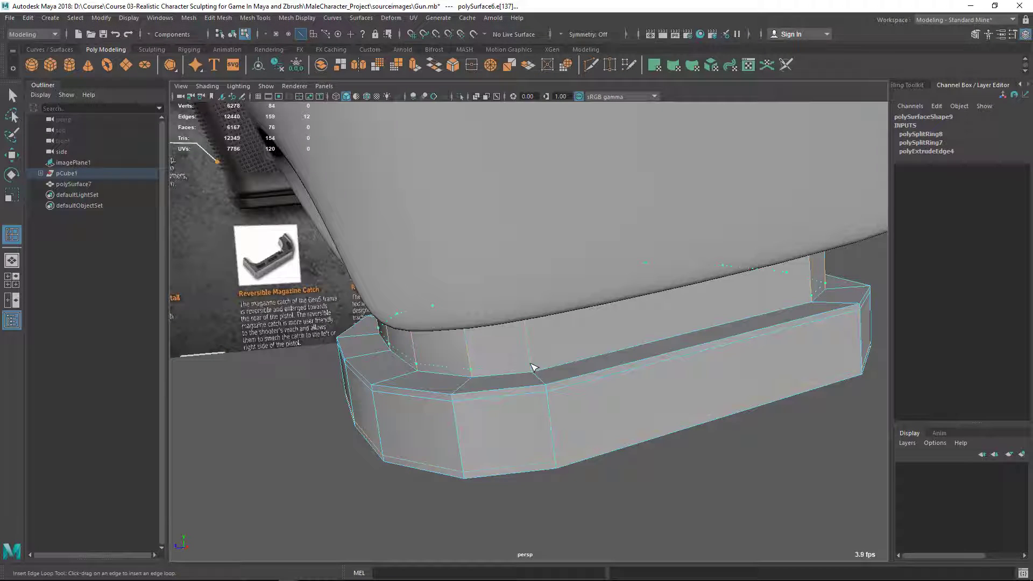
click(532, 367)
alt+drag(525, 386, 381, 450)
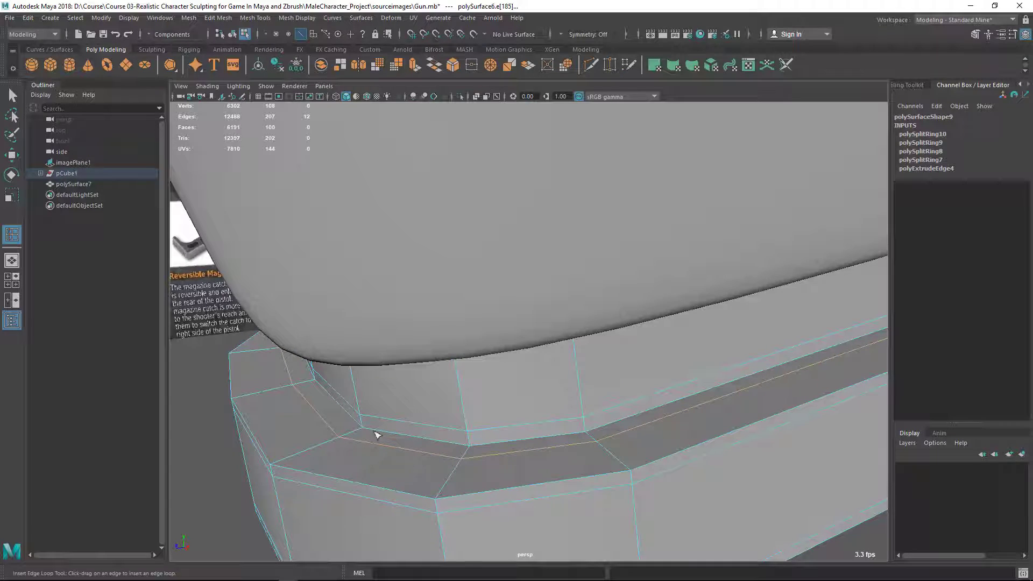
alt+drag(474, 430, 581, 376)
alt+middle_drag(581, 376, 597, 353)
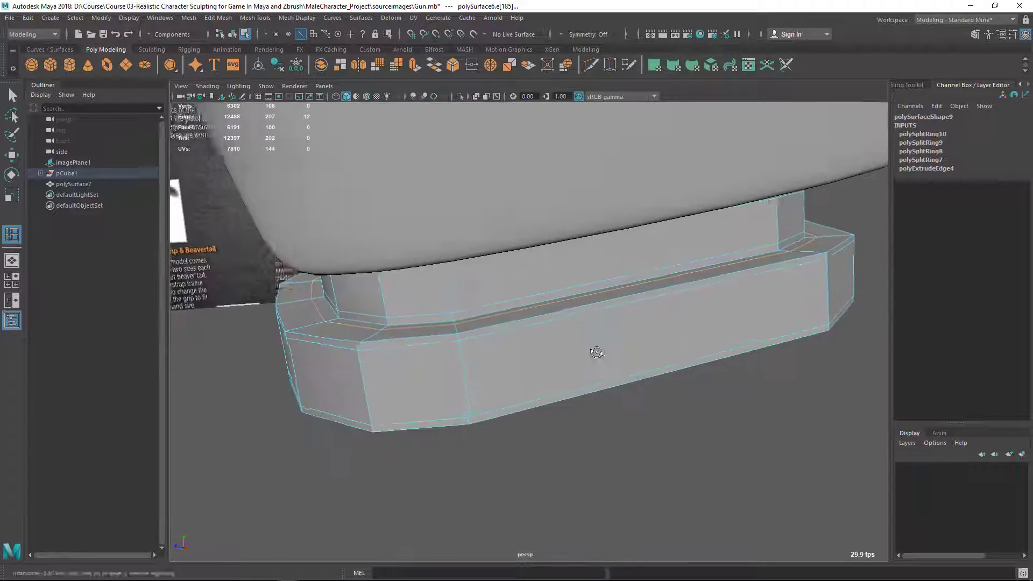
- Insert a supporting edge loop on the base plate's ledge close to its outer rim
alt+drag(597, 353, 570, 395)
alt+right_drag(571, 396, 588, 418)
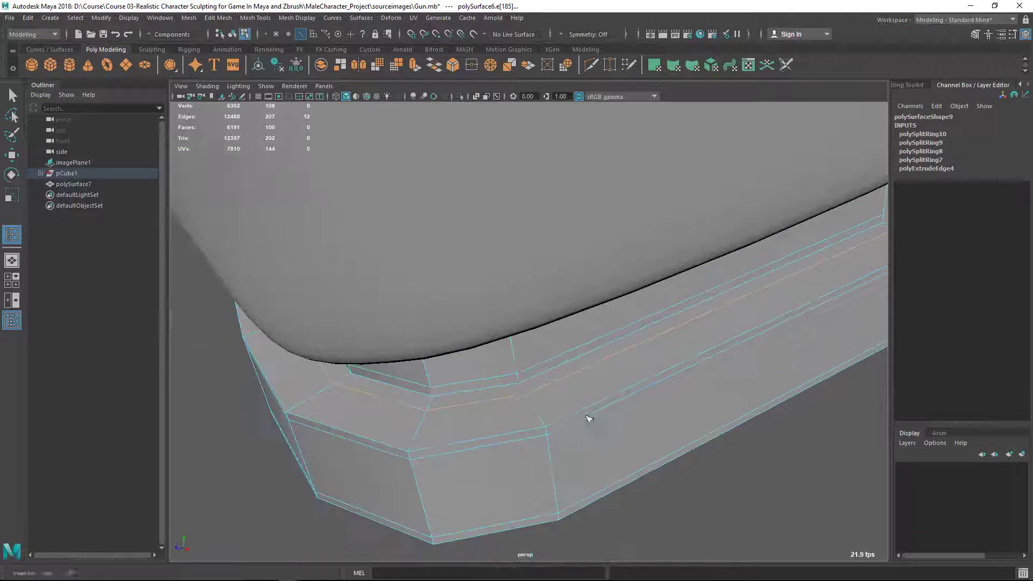
click(542, 421)
alt+drag(543, 421, 546, 396)
- Try to insert an edge loop across the underside faces of the magazine base plate
key(q)
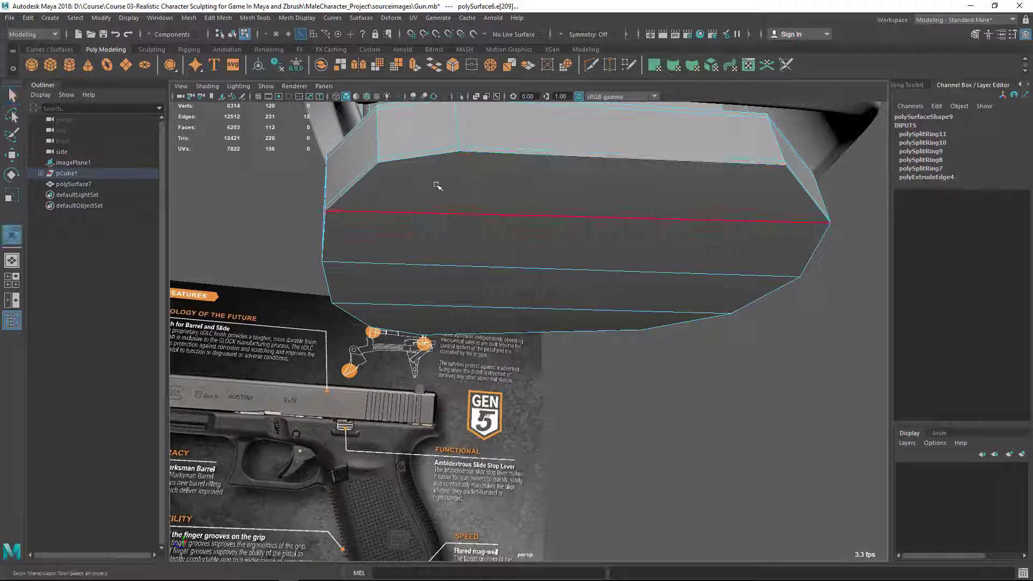
key(y)
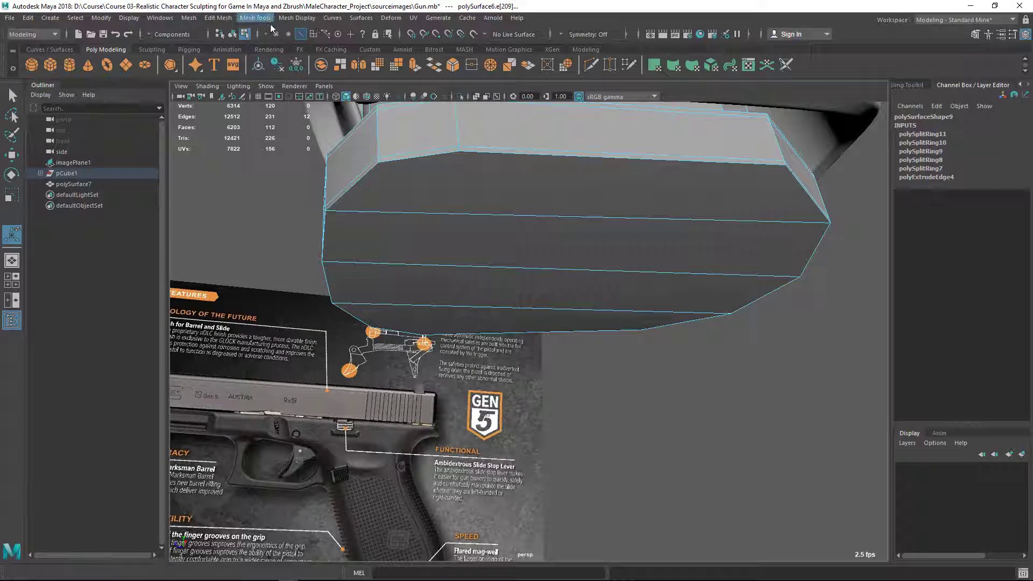
click(255, 18)
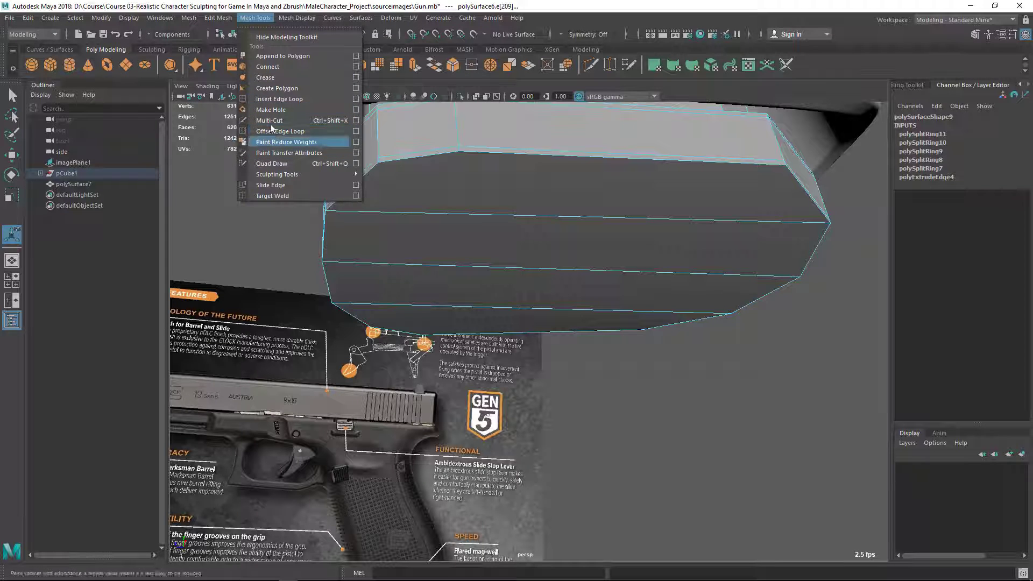
click(278, 100)
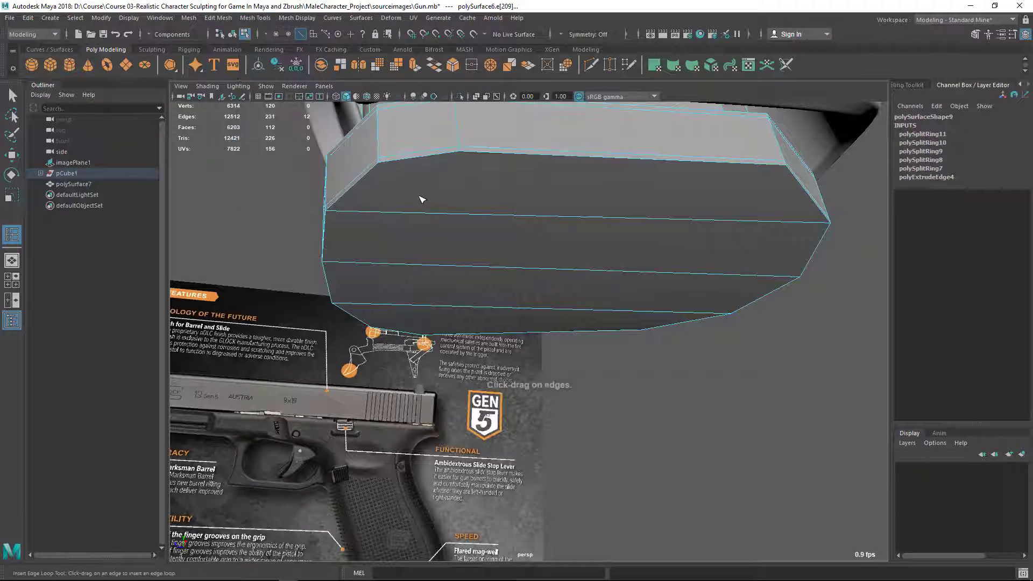
alt+drag(421, 195, 382, 203)
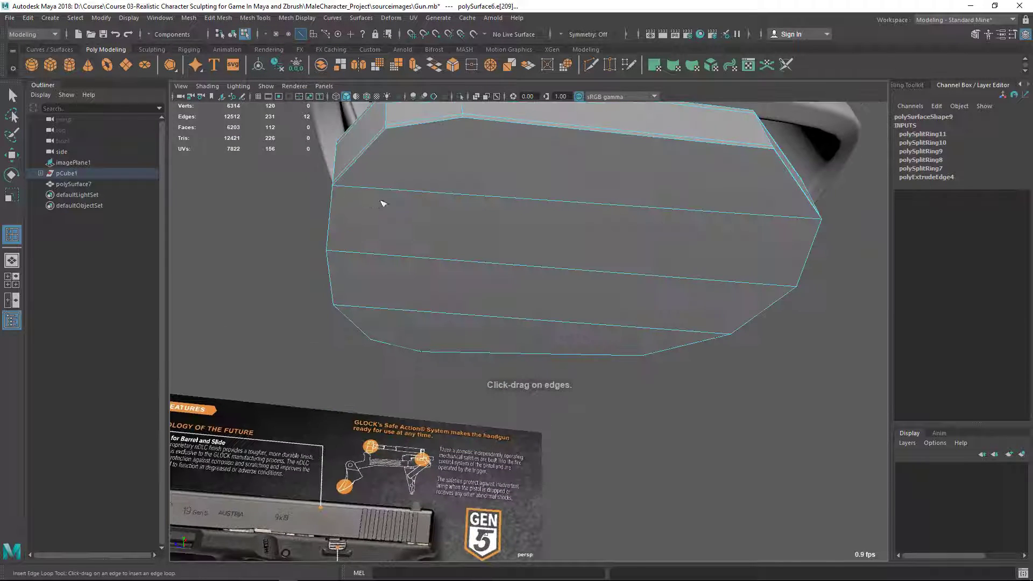
click(350, 189)
alt+drag(566, 160, 546, 211)
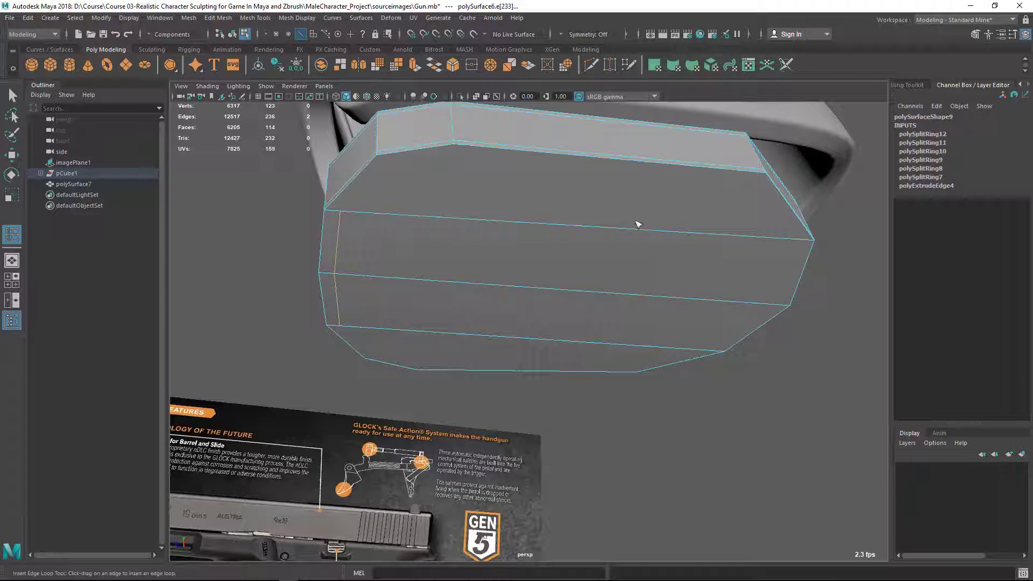
key(ctrl+z)
- Undo the underside edge loop and extrude the base plate's four underside faces inward with an offset of 0.03
key(q)
right_drag(469, 183, 472, 213)
click(564, 199)
shift+click(562, 256)
shift+click(525, 309)
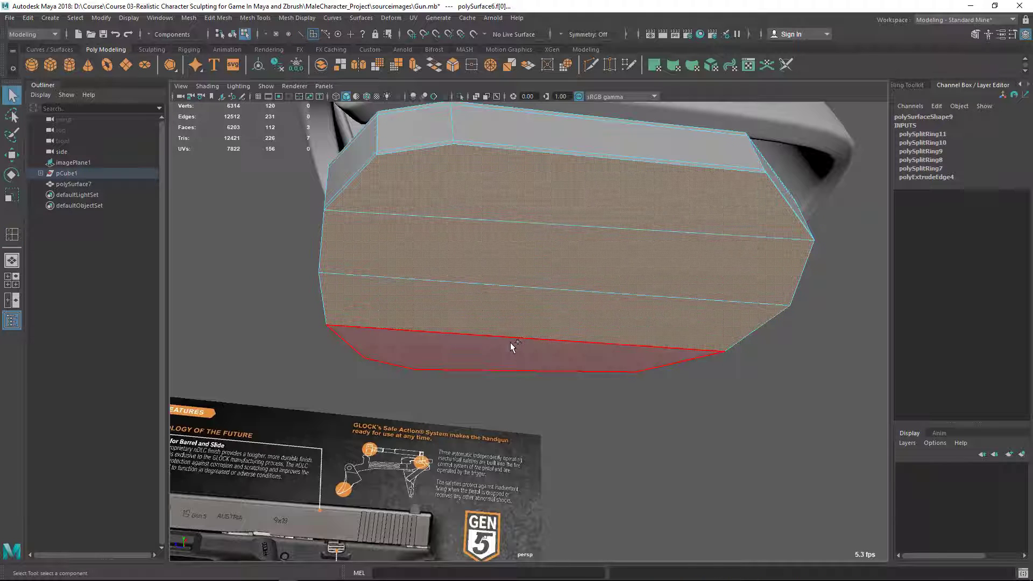
shift+click(510, 348)
alt+drag(489, 376, 526, 349)
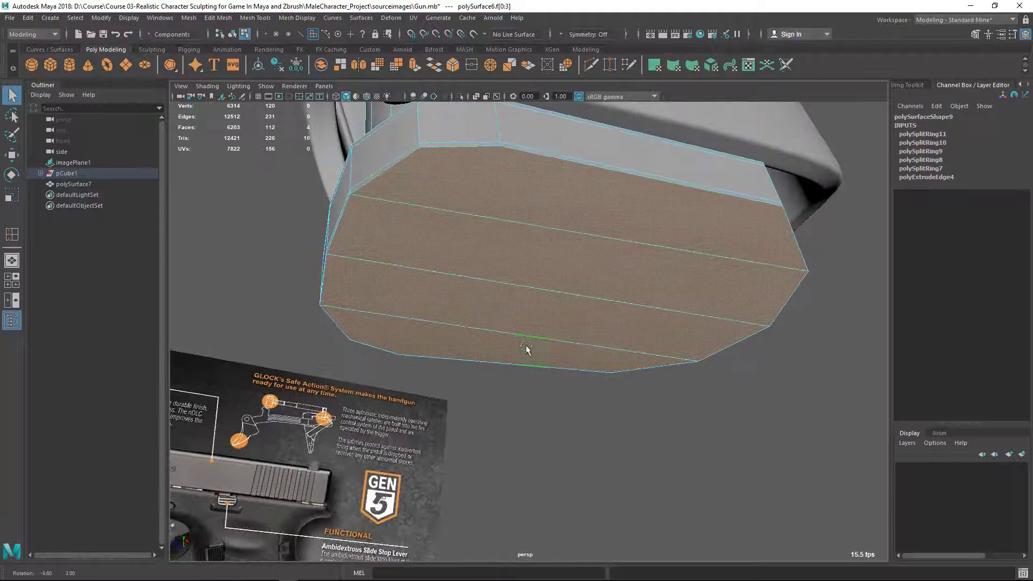
shift+right_drag(488, 186, 487, 218)
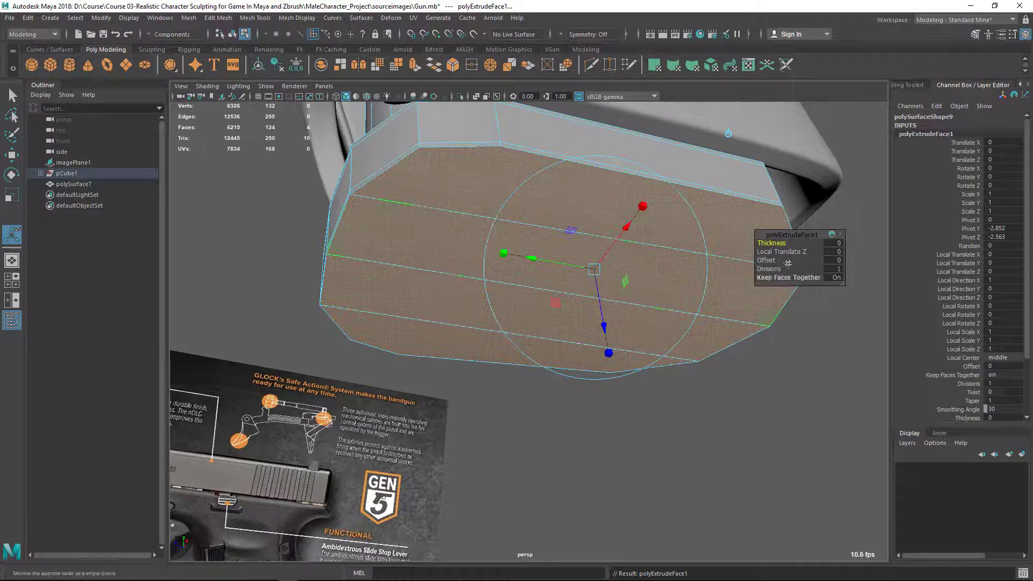
drag(768, 260, 770, 260)
alt+drag(485, 278, 481, 274)
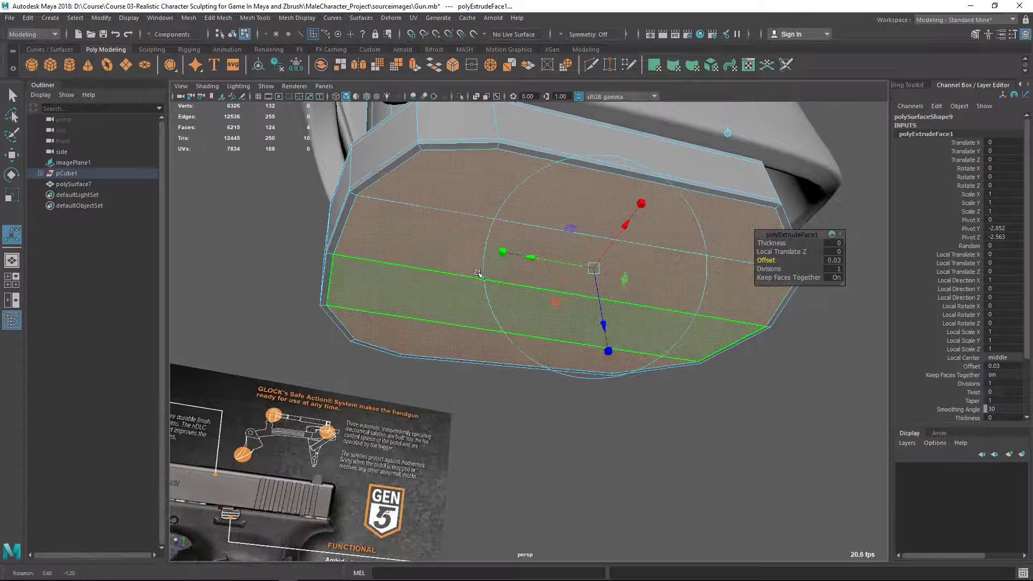
key(q)
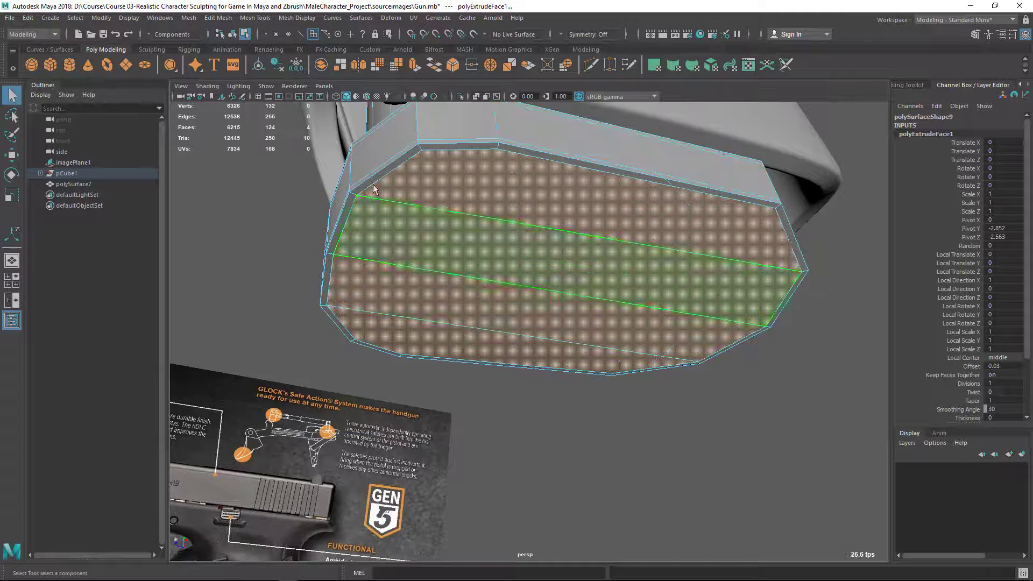
- Select the magazine base plate and preview it smoothed to check its underside edge
right_drag(369, 195, 428, 161)
drag(495, 265, 533, 391)
click(534, 391)
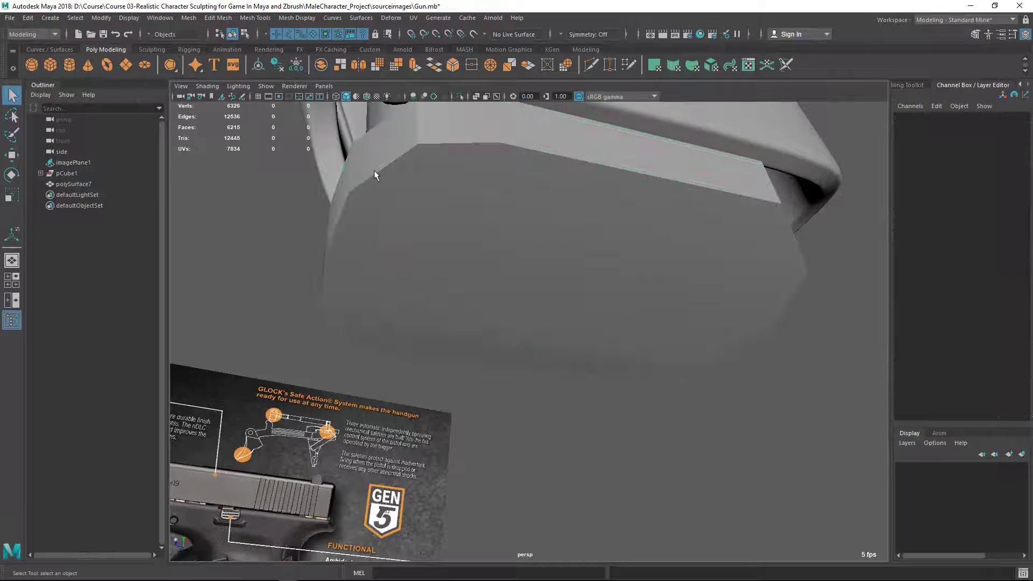
click(373, 170)
right_drag(392, 221, 389, 195)
click(350, 218)
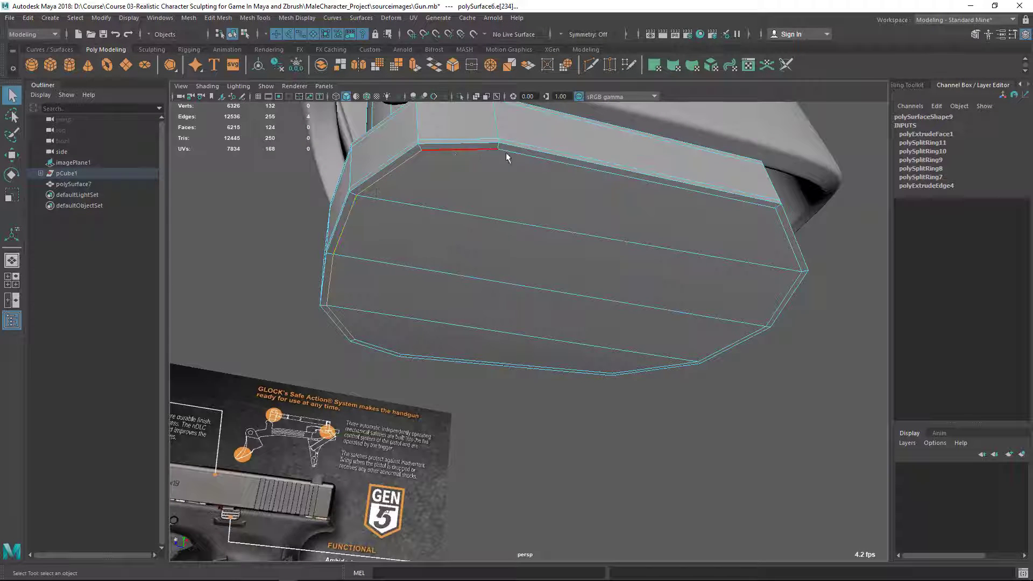
key(3)
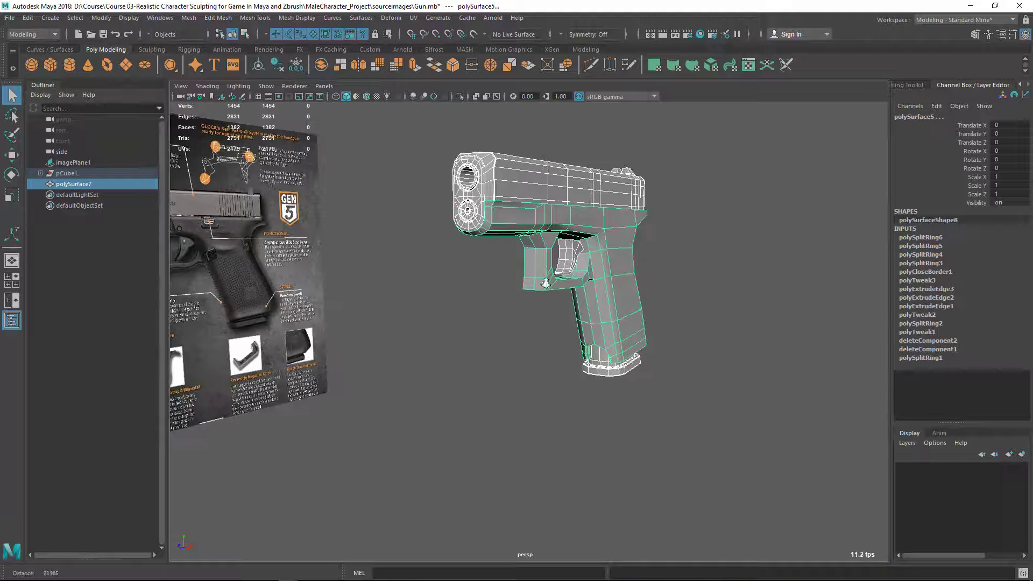
- Compare the trigger guard area of the model with the Glock reference photo
scroll(544, 281, up, 5)
alt+drag(544, 281, 533, 311)
key(alt+Tab)
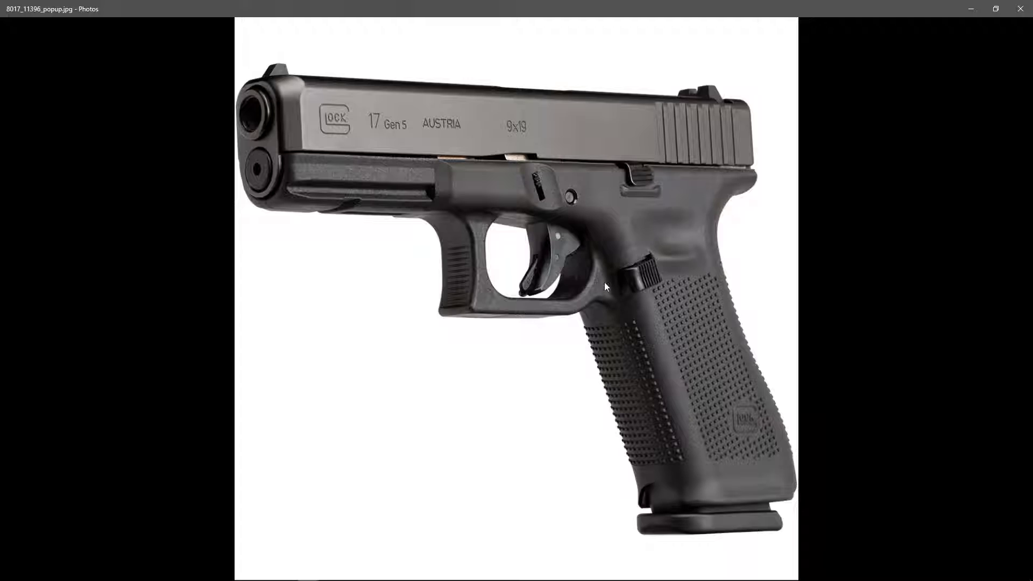
key(alt+Tab)
alt+drag(489, 272, 521, 265)
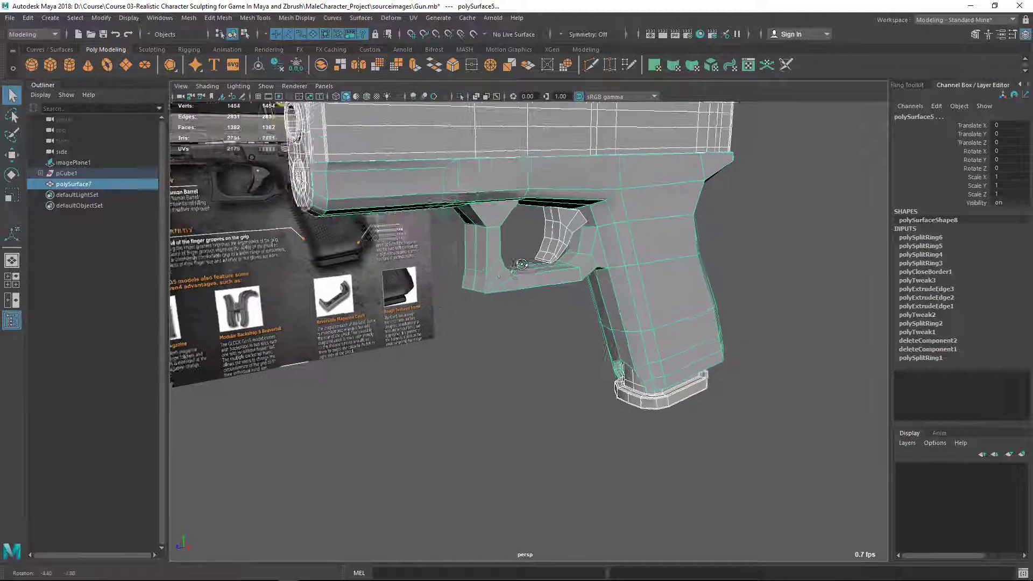
- Select the frame and insert a supporting edge loop along the trigger guard's side face, close to its outer edge
alt+right_drag(522, 265, 583, 310)
alt+drag(583, 310, 576, 389)
alt+middle_drag(576, 388, 499, 333)
click(492, 316)
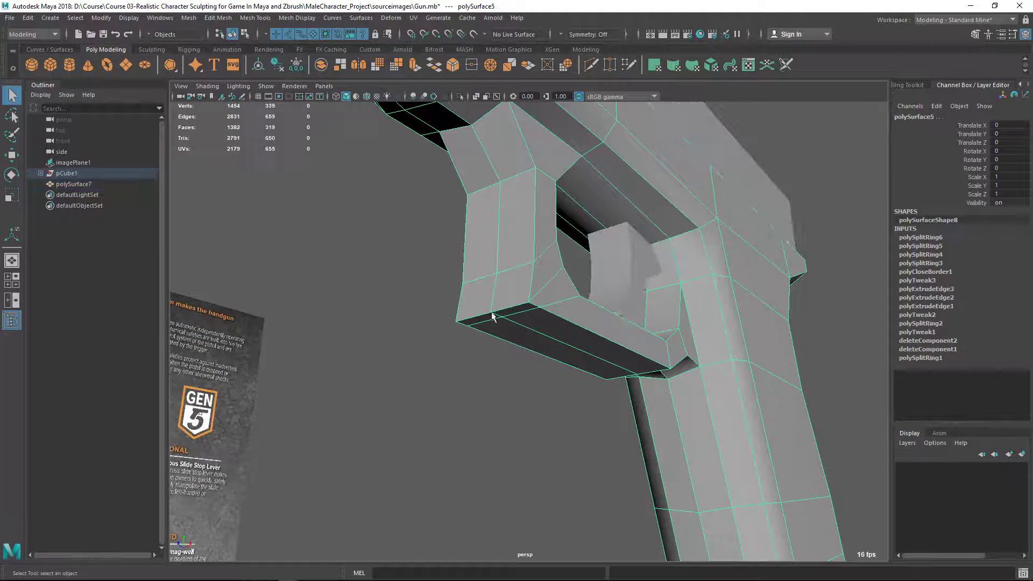
alt+drag(544, 279, 521, 247)
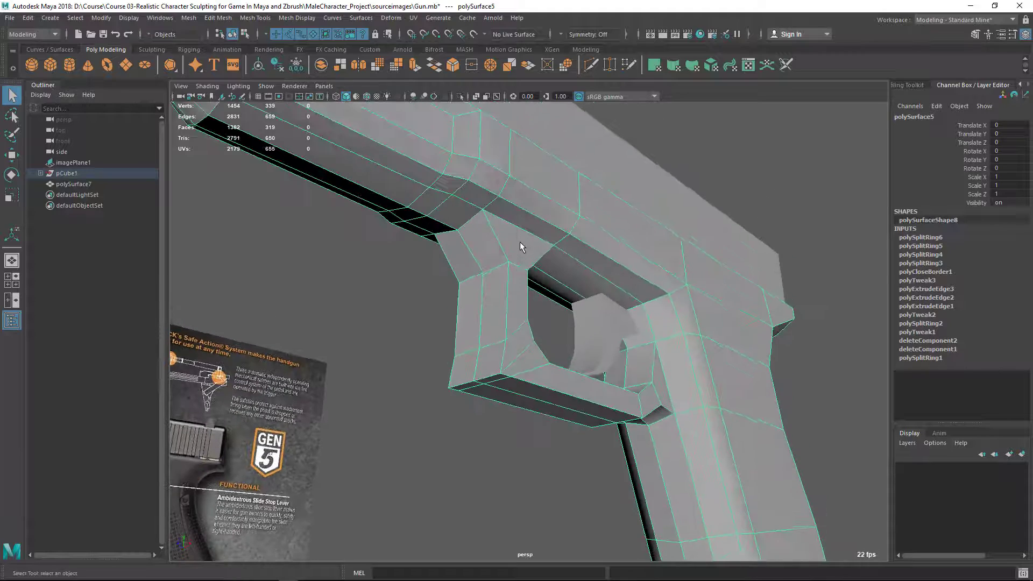
shift+right_drag(520, 241, 455, 271)
scroll(459, 383, up, 5)
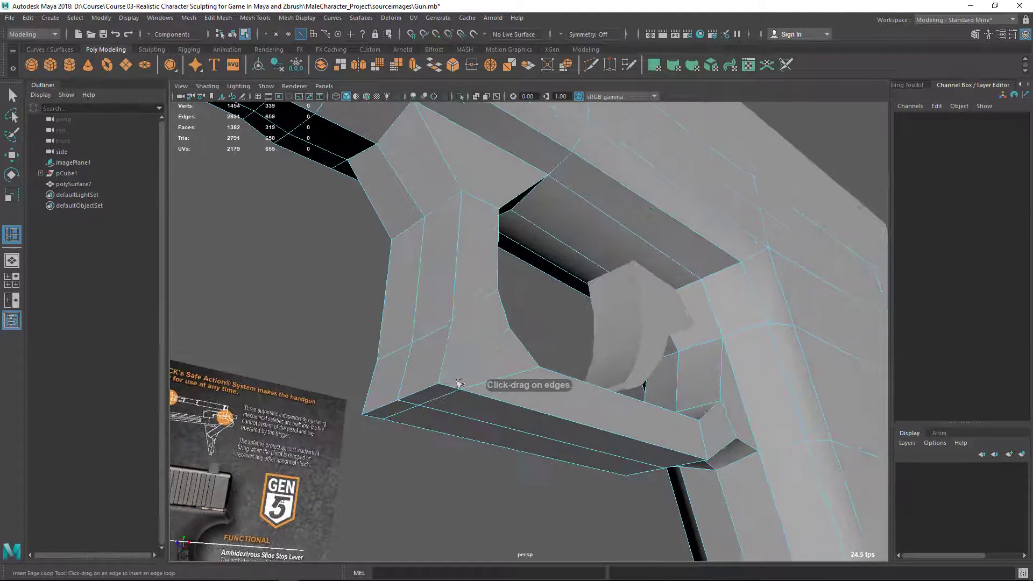
click(456, 378)
click(452, 378)
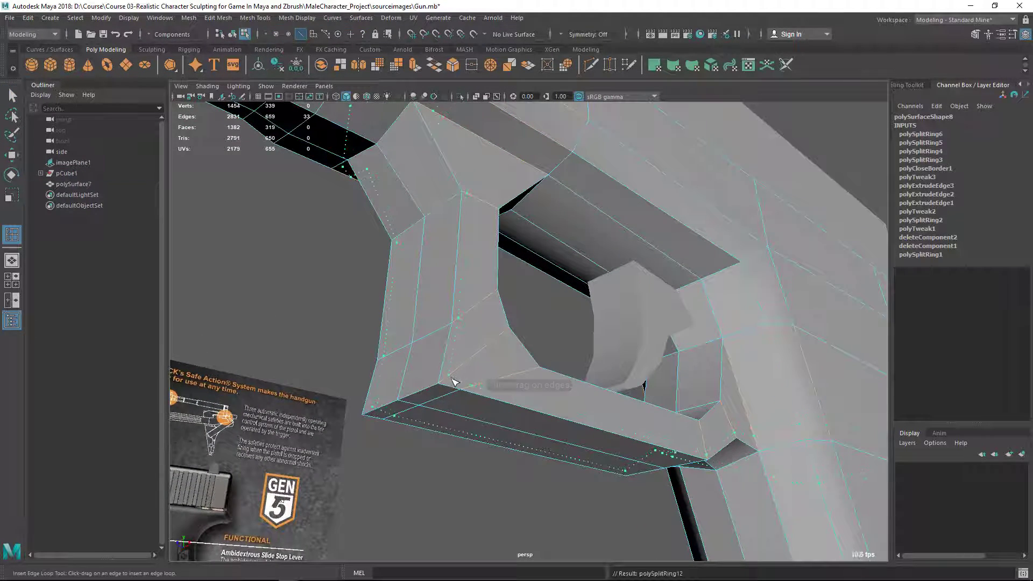
scroll(575, 334, down, 4)
alt+drag(577, 334, 454, 221)
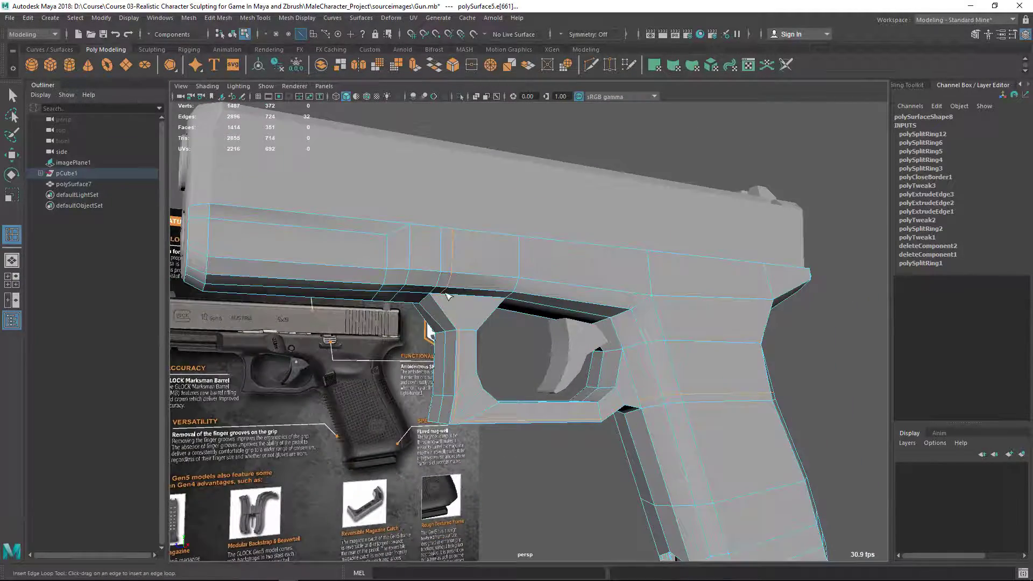
- Try to insert an edge loop on the trigger guard's side face near its inner opening, and undo it
alt+drag(458, 262, 417, 253)
alt+middle_drag(417, 253, 508, 317)
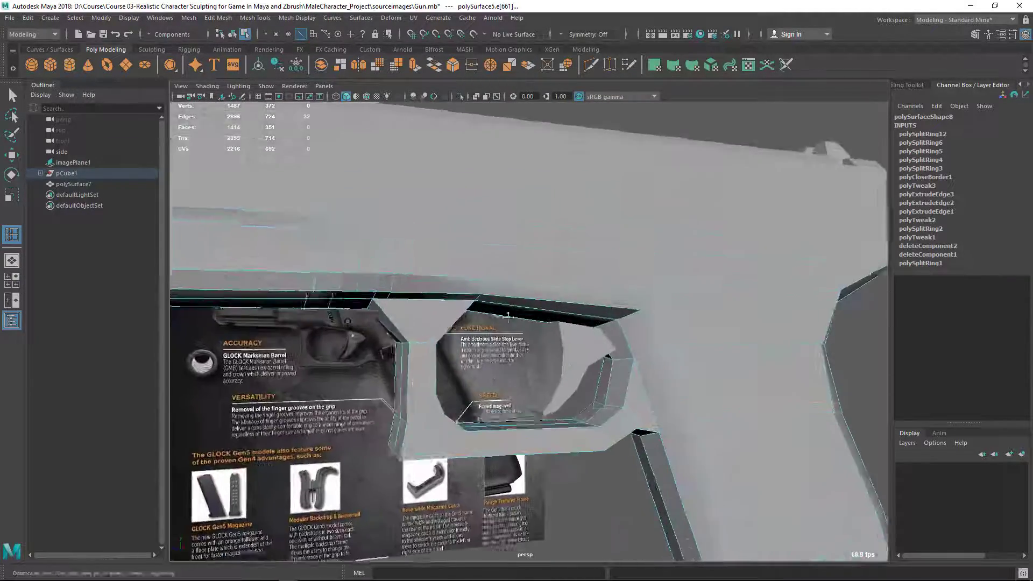
alt+drag(508, 316, 466, 366)
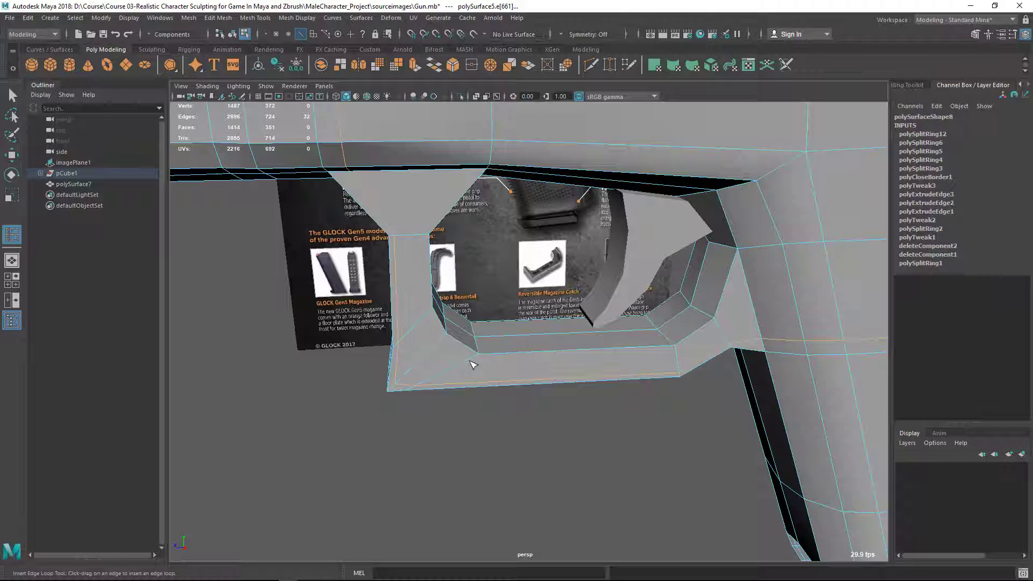
click(470, 359)
alt+drag(621, 369, 664, 350)
scroll(383, 238, up, 3)
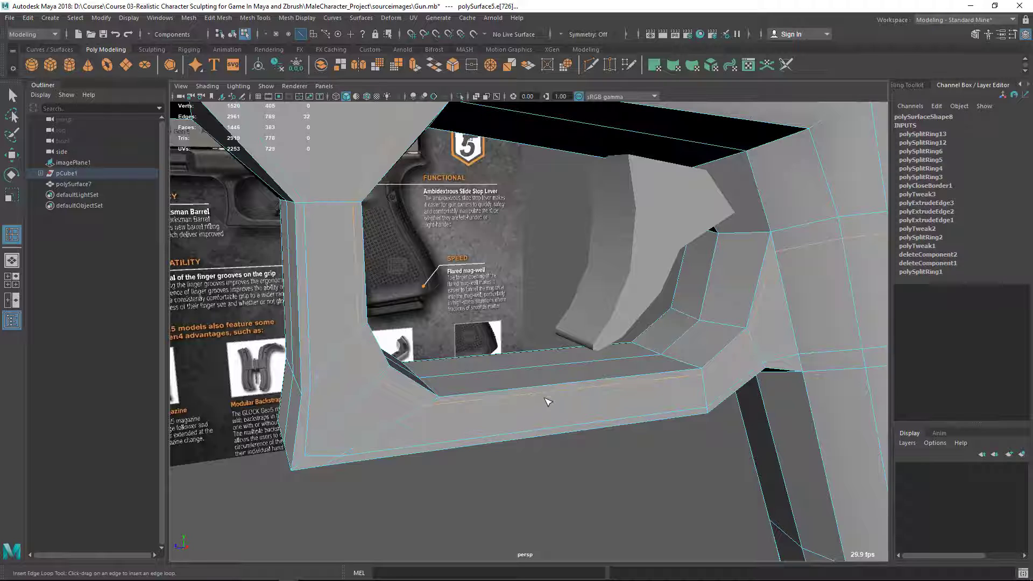
key(ctrl+z)
right_drag(328, 237, 364, 207)
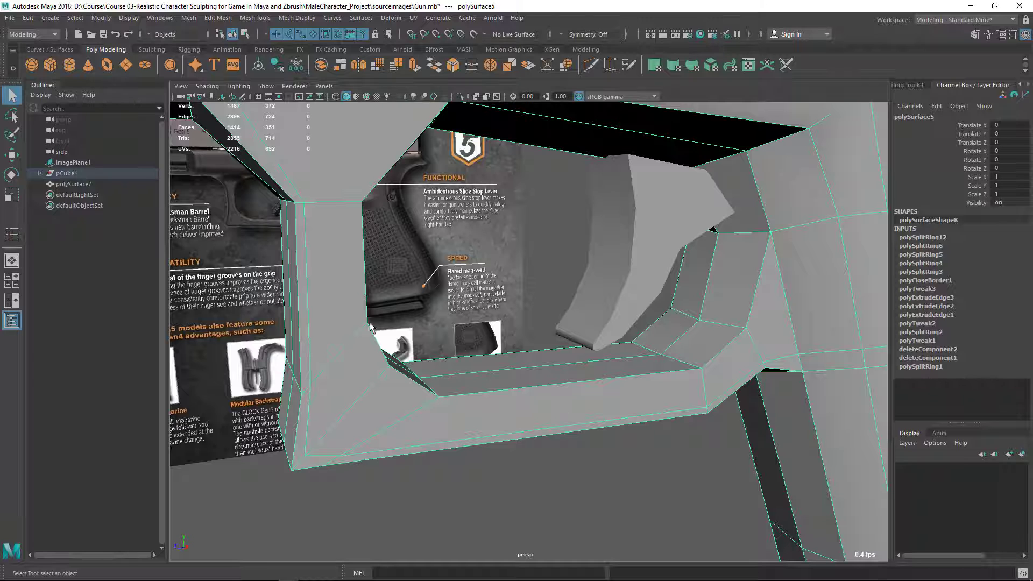
- Set the Insert Edge Loop tool to maintain equal distance from edge
alt+middle_drag(697, 312, 703, 342)
alt+right_drag(703, 342, 645, 323)
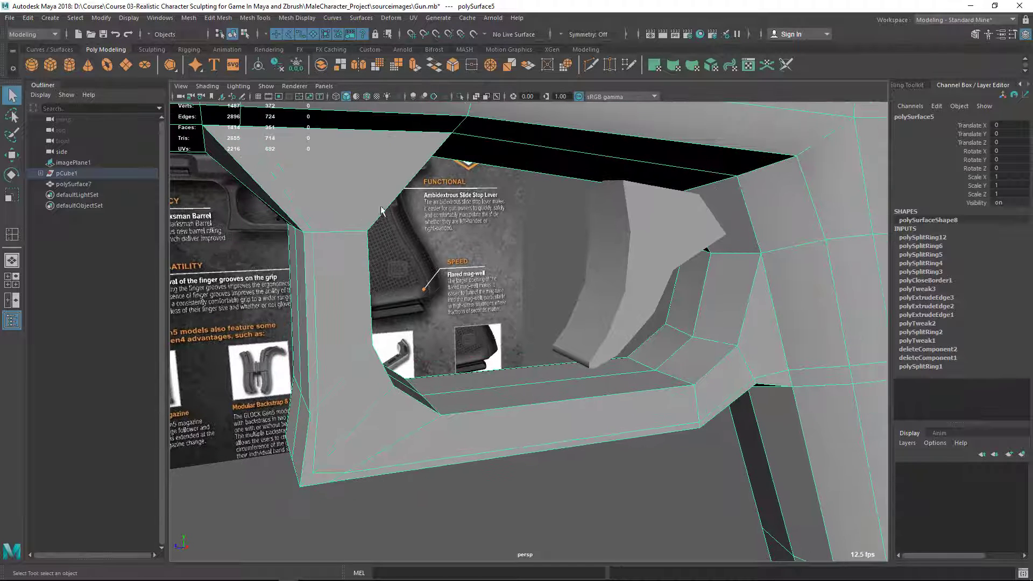
shift+right_drag(370, 150, 347, 167)
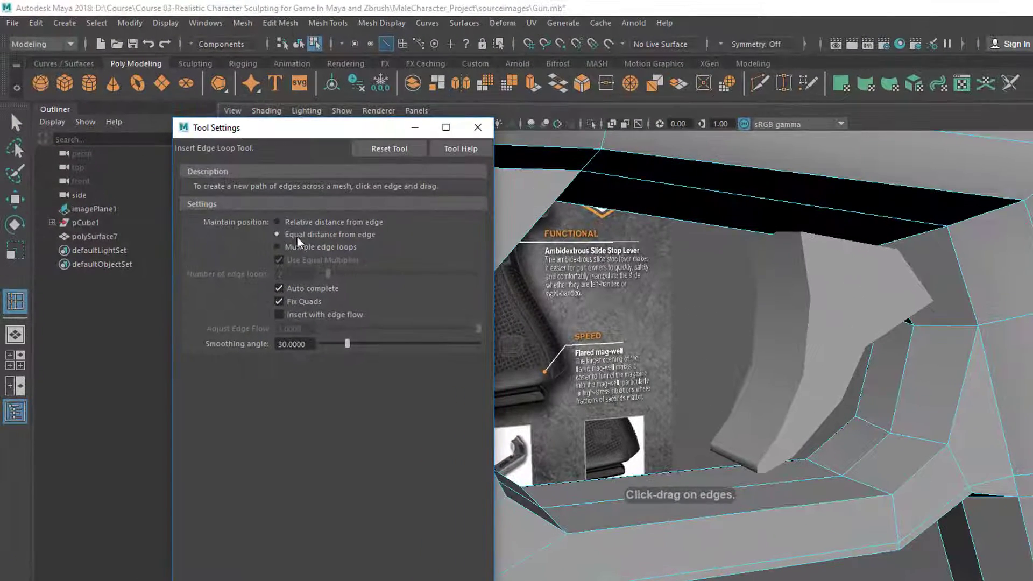
click(222, 182)
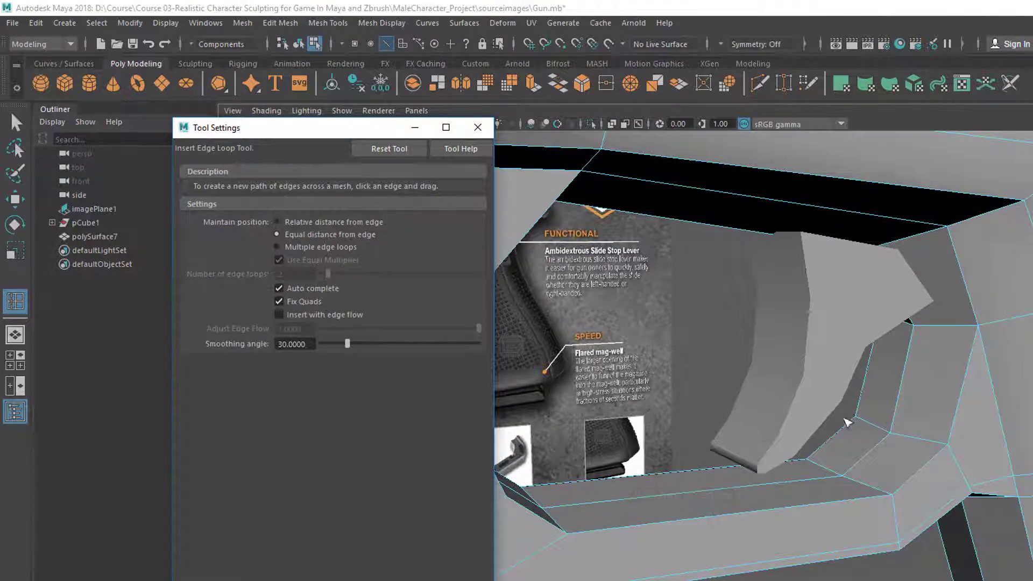
- Insert a supporting edge loop on the trigger guard's side face close to its inner opening, and close the tool settings
alt+middle_drag(655, 408, 724, 405)
alt+drag(669, 387, 619, 411)
alt+right_drag(619, 412, 644, 427)
alt+drag(644, 428, 625, 414)
alt+middle_drag(625, 414, 687, 406)
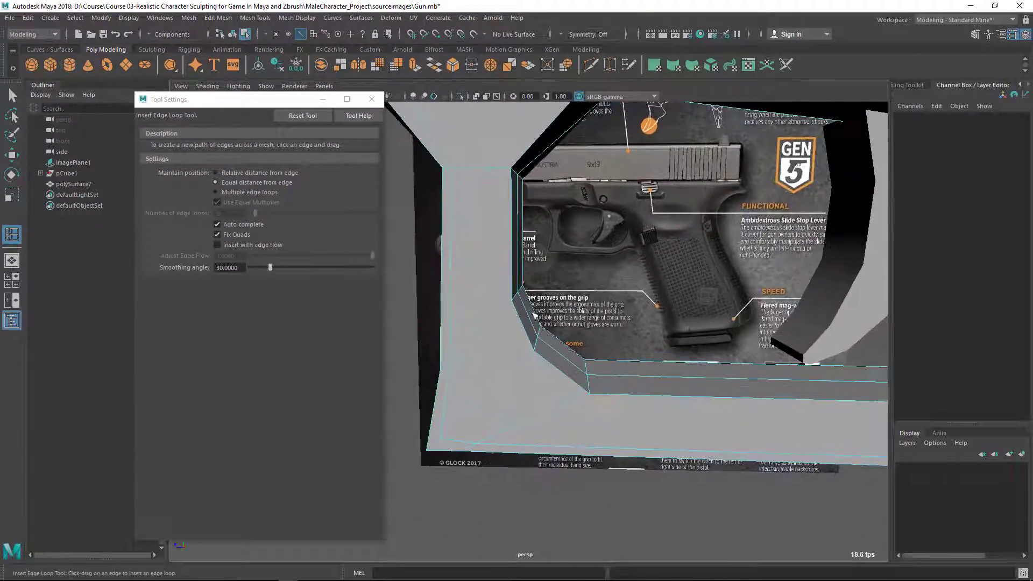
alt+drag(487, 284, 481, 222)
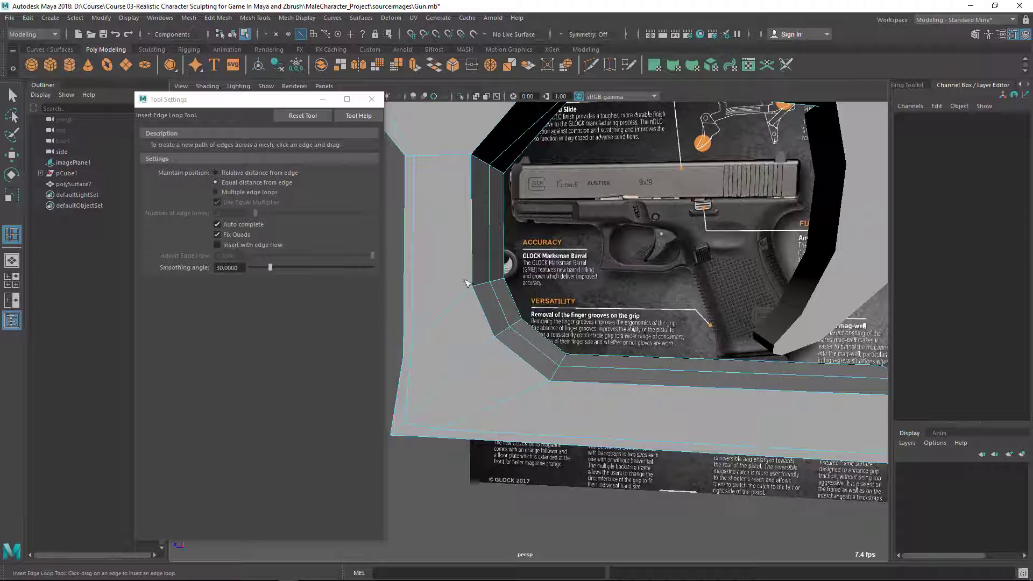
click(464, 304)
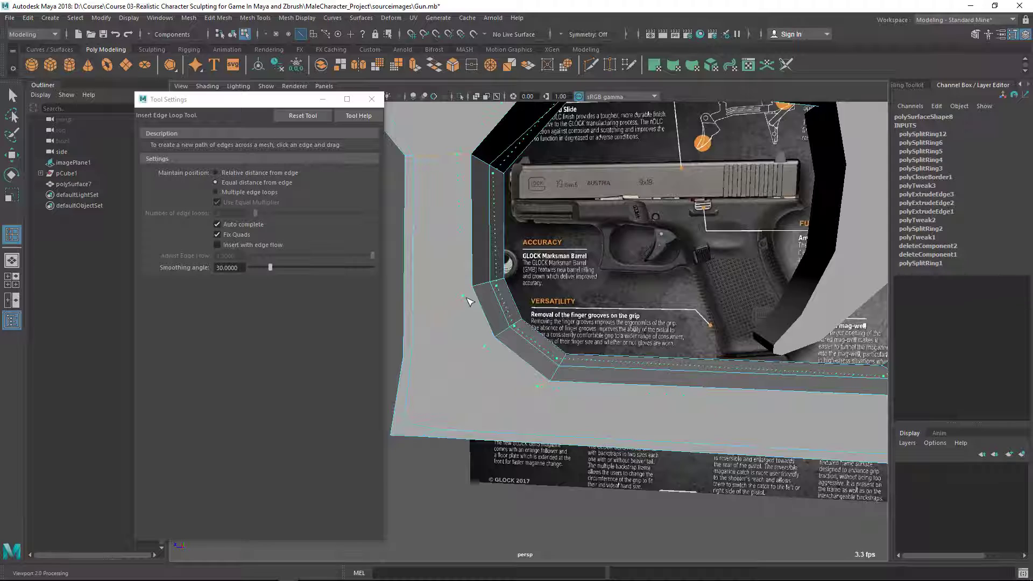
click(470, 301)
alt+drag(470, 301, 564, 337)
alt+drag(589, 336, 701, 428)
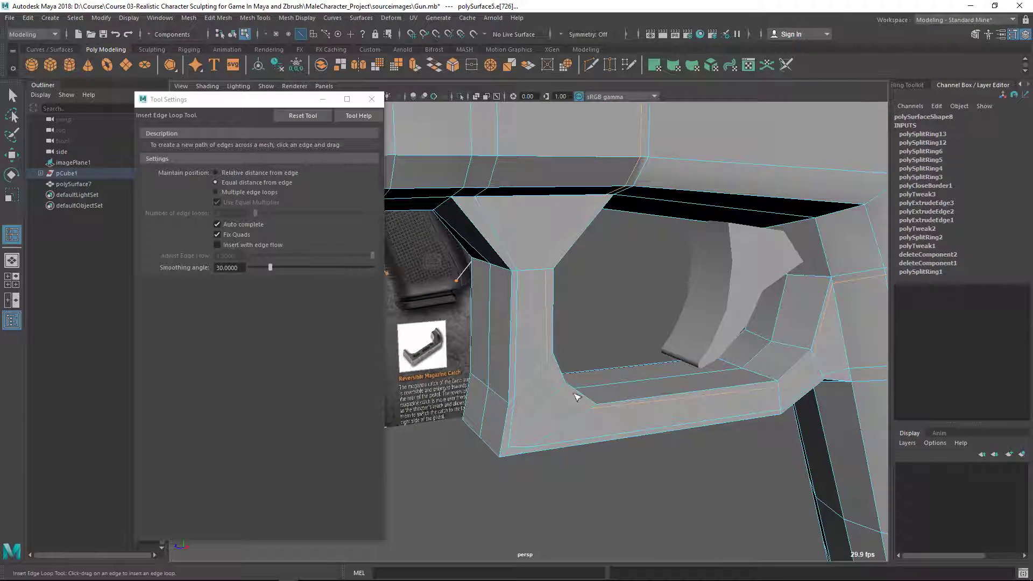
alt+drag(613, 141, 532, 418)
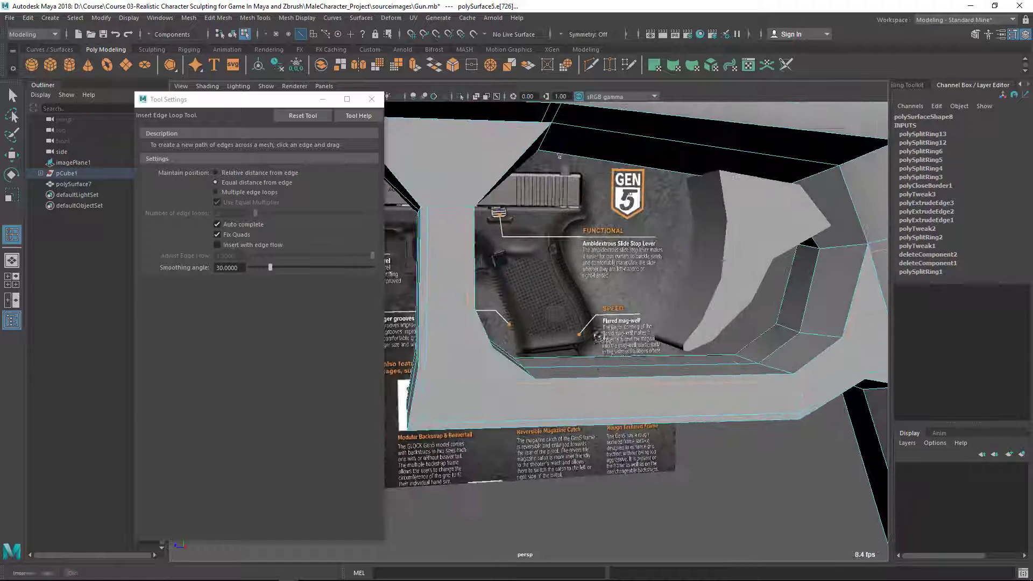
key(q)
alt+drag(572, 262, 564, 233)
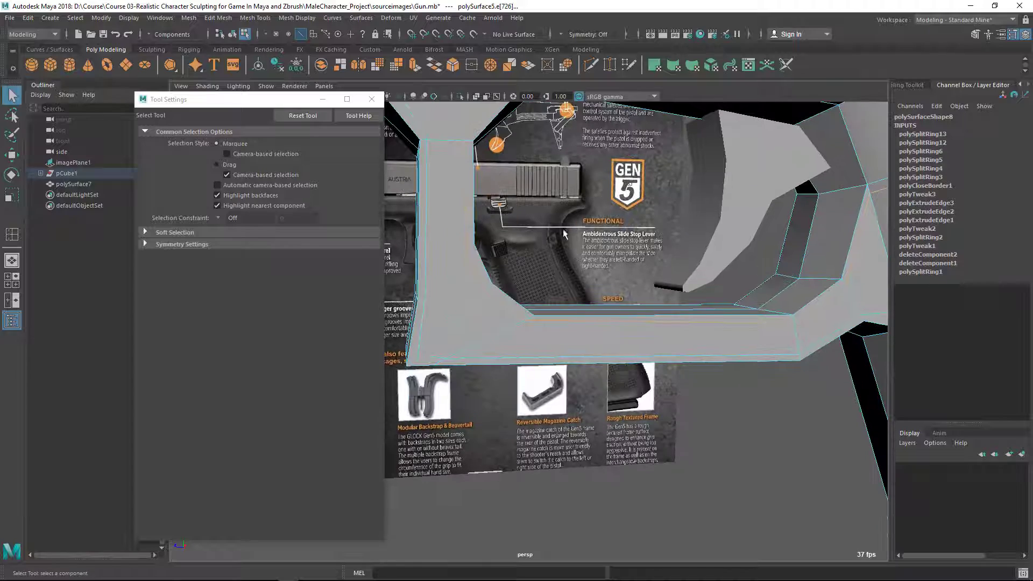
click(369, 106)
- Move the inner loop's vertex at the trigger guard's lower front corner closer to the edge of the opening
alt+drag(521, 311, 460, 330)
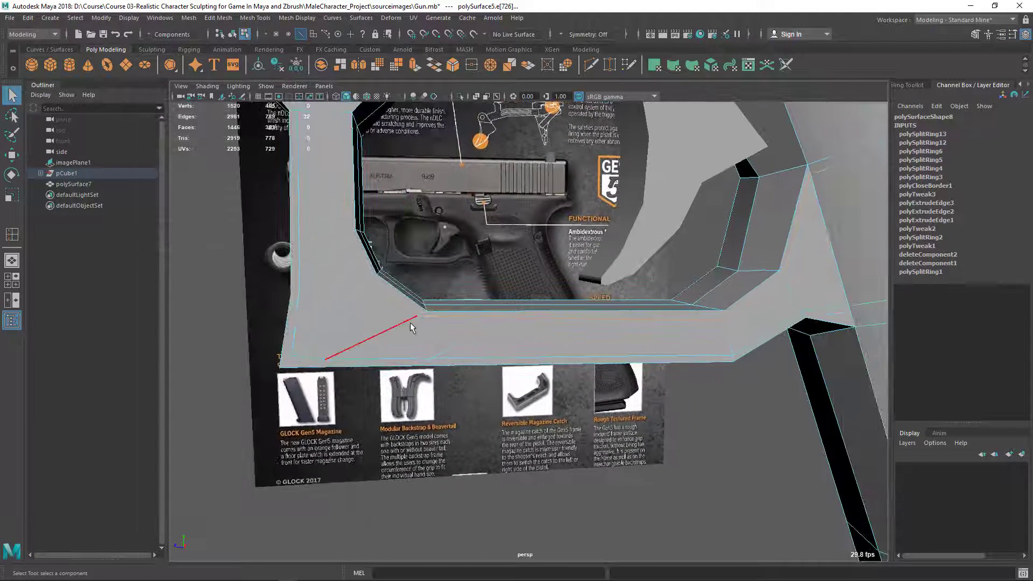
mouse_move(411, 325)
right_down()
mouse_move(368, 287)
mouse_move(423, 320)
right_up()
click(418, 316)
key(w)
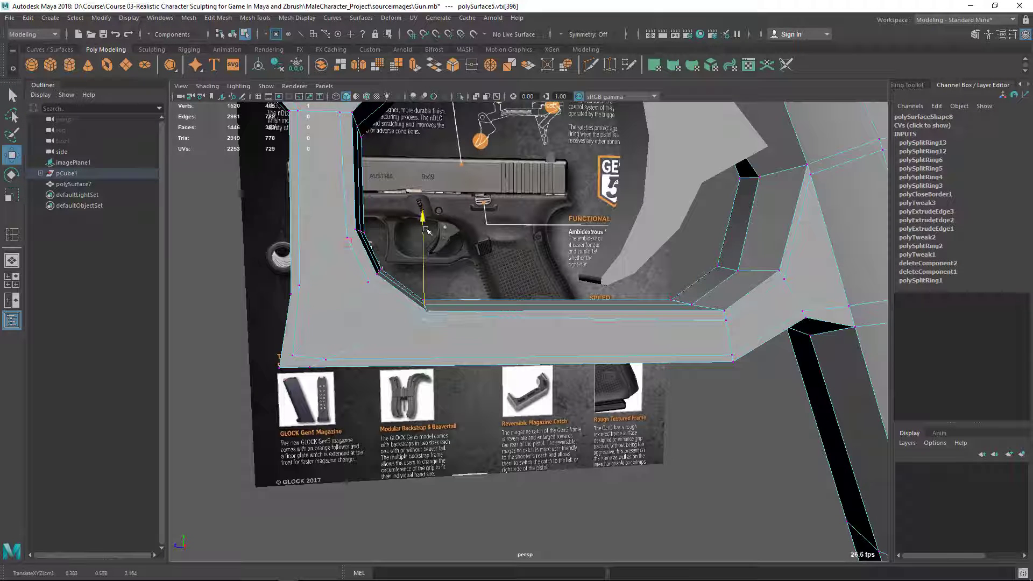
alt+drag(506, 460, 623, 395)
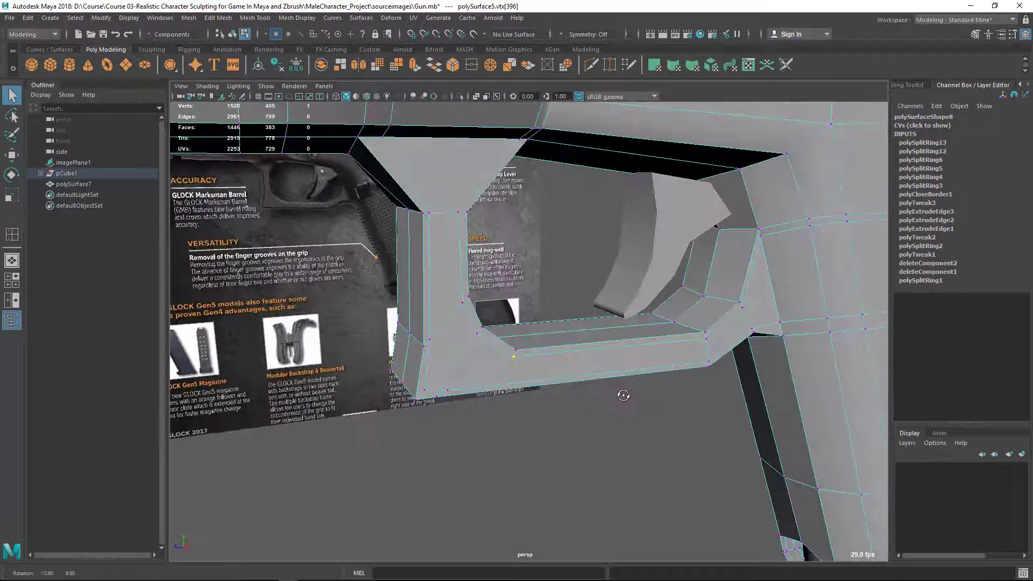
- Adjust the matching inner-loop vertex at the lower front corner on the opposite side of the trigger guard
alt+drag(560, 372, 710, 370)
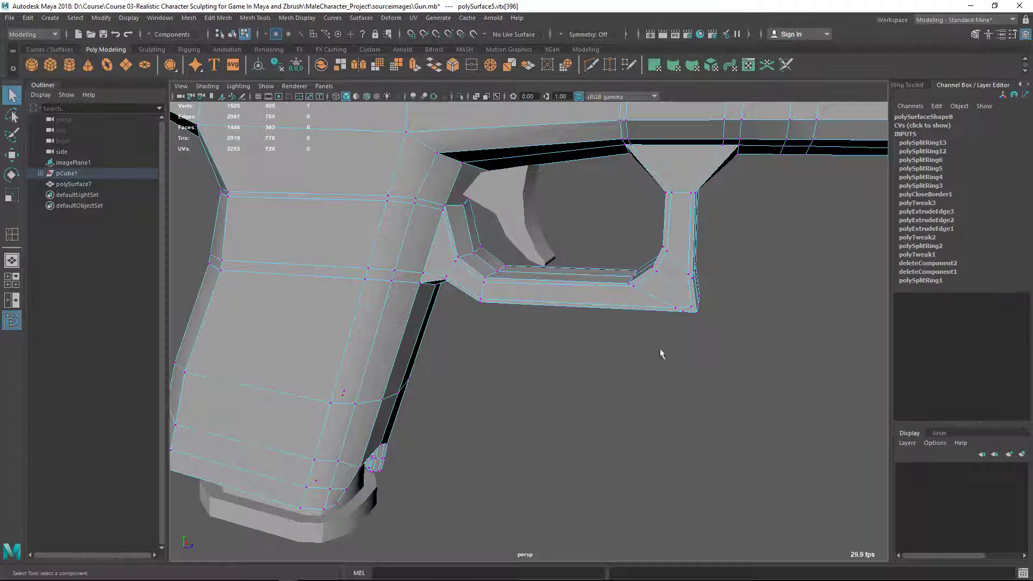
scroll(683, 318, up, 3)
click(669, 274)
key(w)
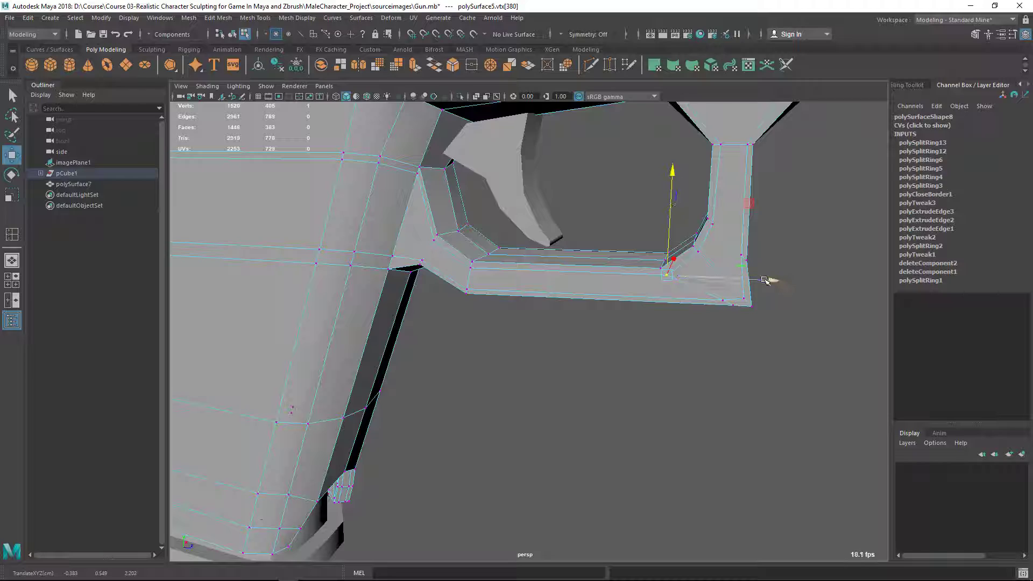
- Return the frame to object mode and preview it smoothed to check the trigger guard's shape
alt+drag(779, 300, 429, 215)
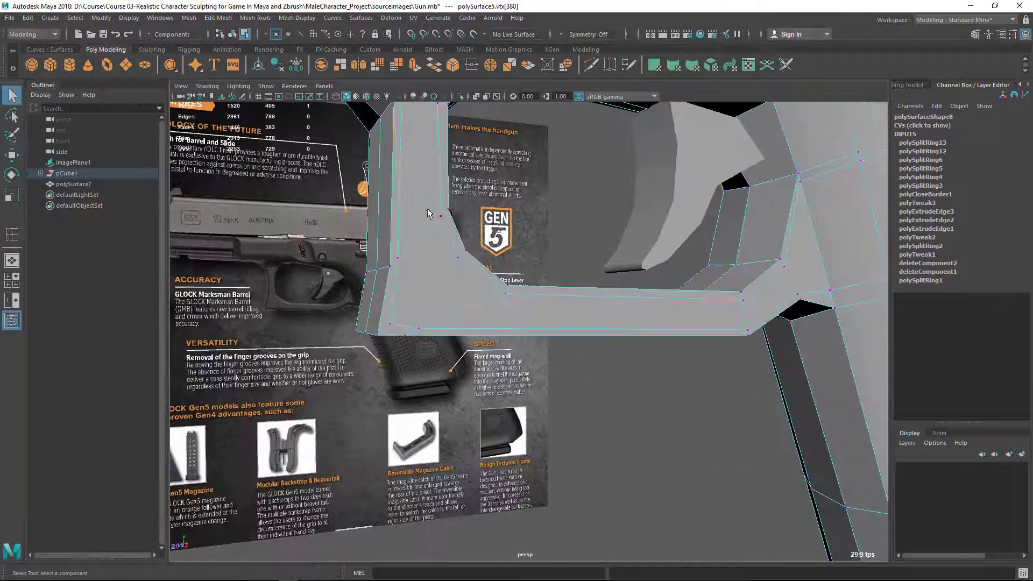
right_drag(420, 202, 500, 146)
key(3)
click(702, 428)
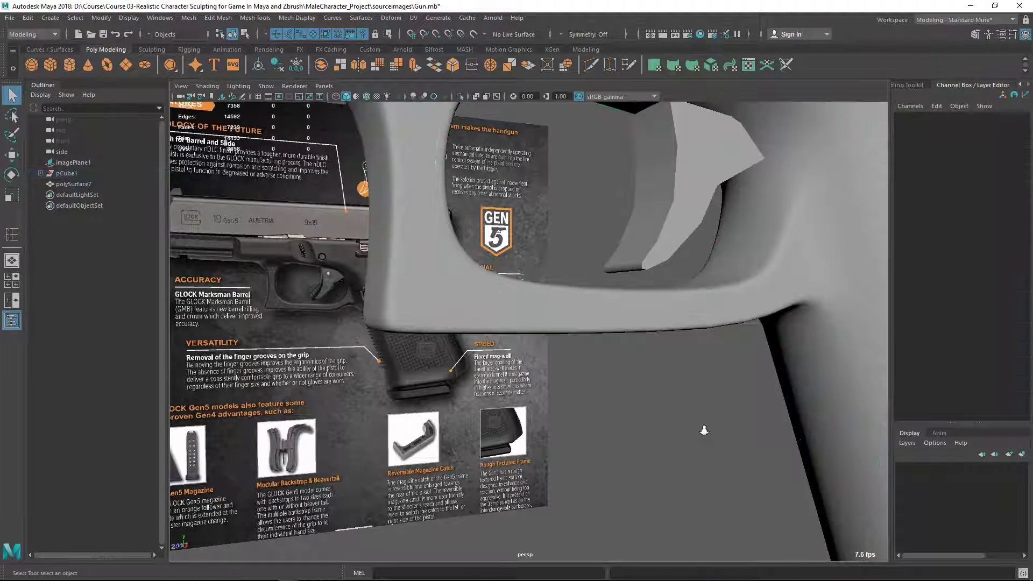
- Return the frame to unsmoothed display and examine the edge loops around the upper grip from both sides
alt+right_drag(702, 429, 463, 409)
alt+drag(463, 409, 527, 385)
click(618, 401)
key(1)
alt+right_drag(619, 401, 638, 408)
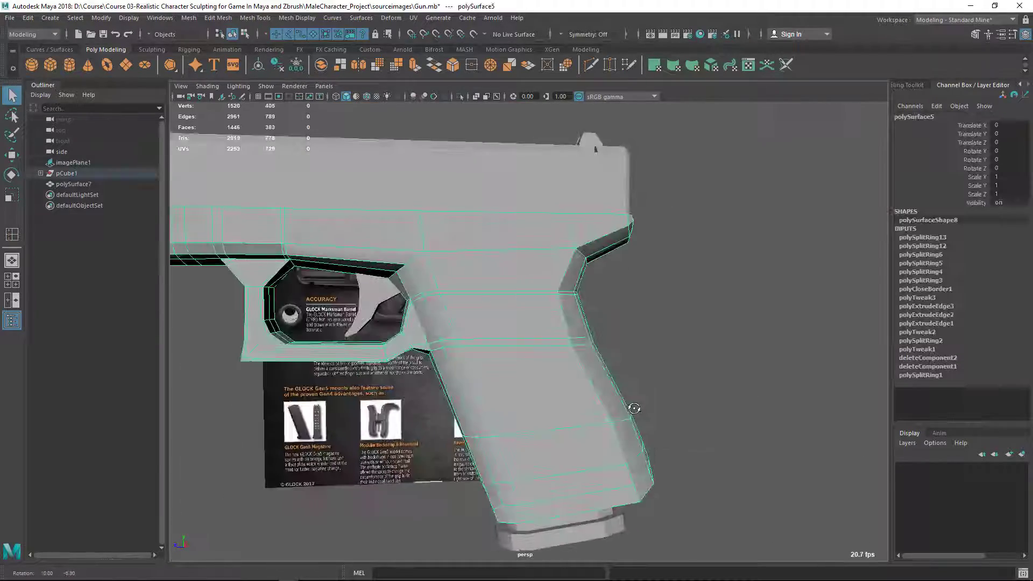
scroll(479, 396, up, 8)
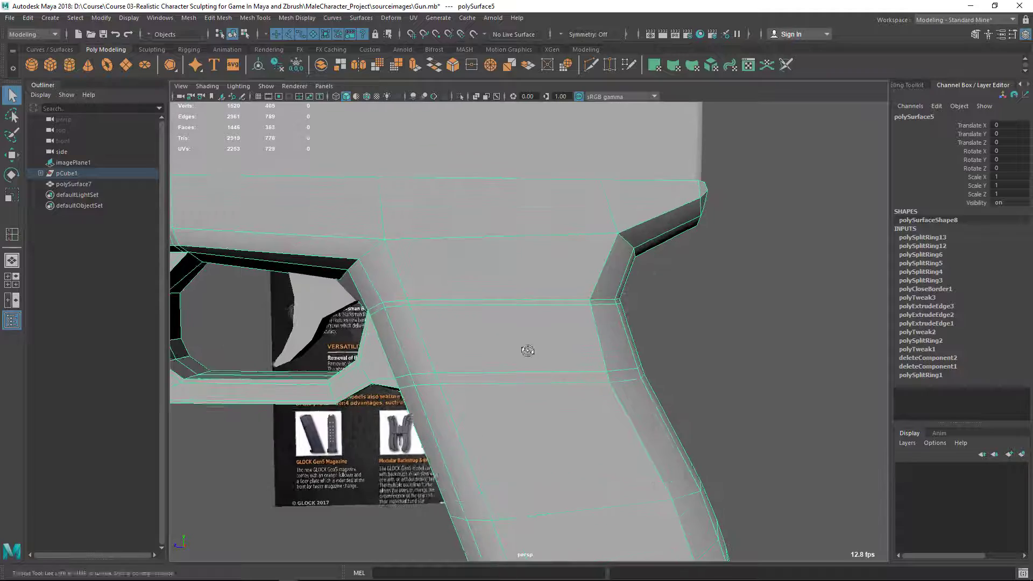
alt+drag(520, 315, 243, 403)
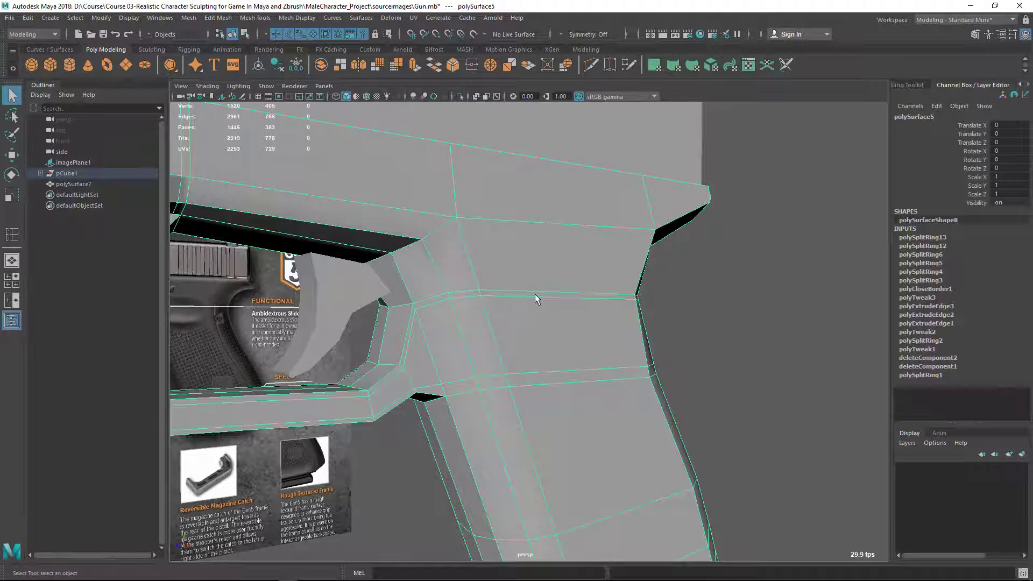
alt+drag(653, 300, 554, 317)
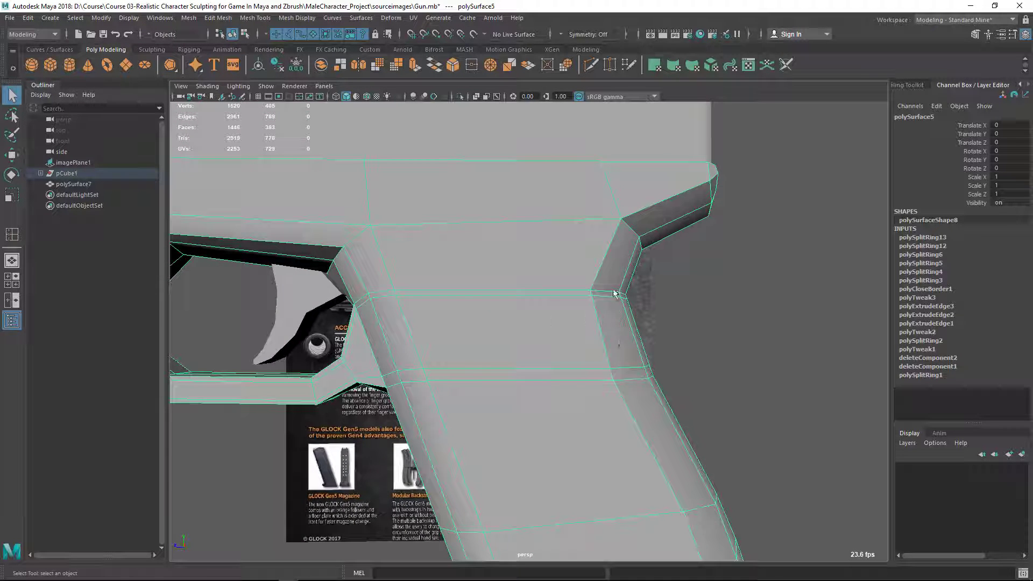
- Preview the frame smoothed and compare the grip's shape with the reference photo
key(3)
click(779, 285)
scroll(608, 353, down, 4)
alt+drag(608, 353, 600, 384)
key(alt+Tab)
key(alt+Tab)
scroll(619, 350, up, 3)
- Turn off the smooth preview and, in the side view, raise the upper grip loop's vertices at the back of the grip
click(598, 317)
right_drag(601, 398, 600, 377)
key(1)
scroll(578, 334, up, 2)
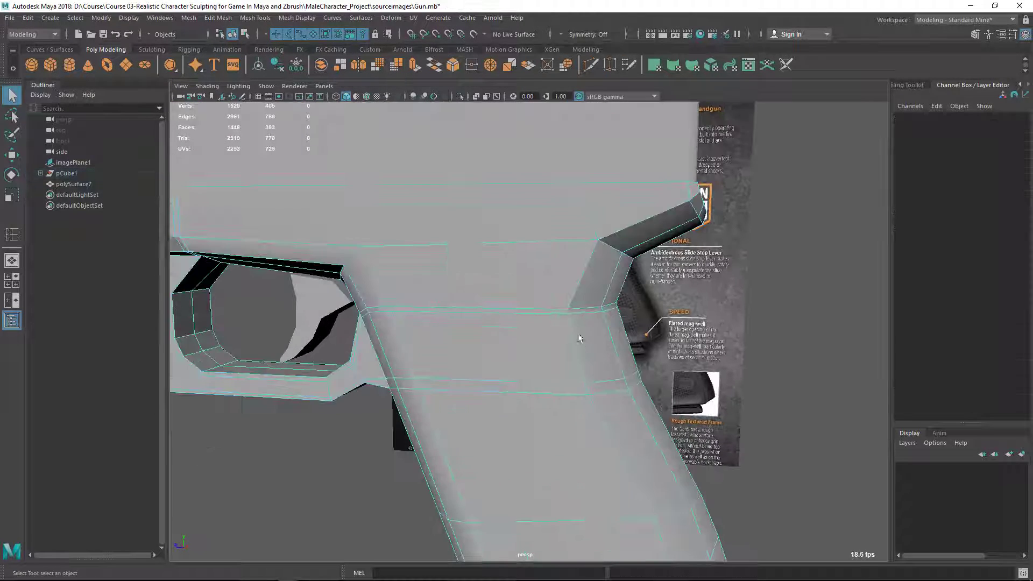
key(space)
key(space)
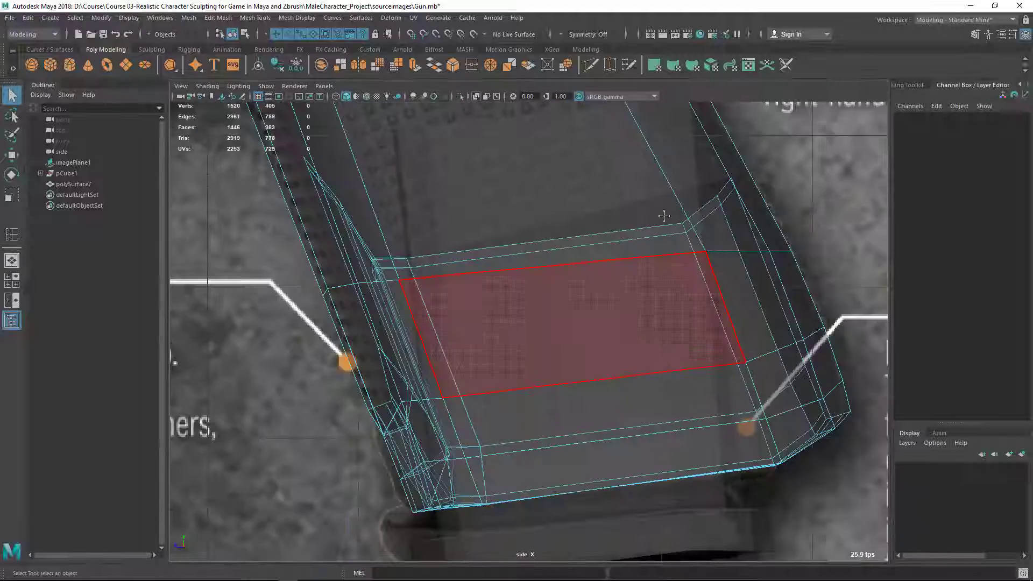
scroll(605, 369, down, 5)
scroll(531, 266, up, 3)
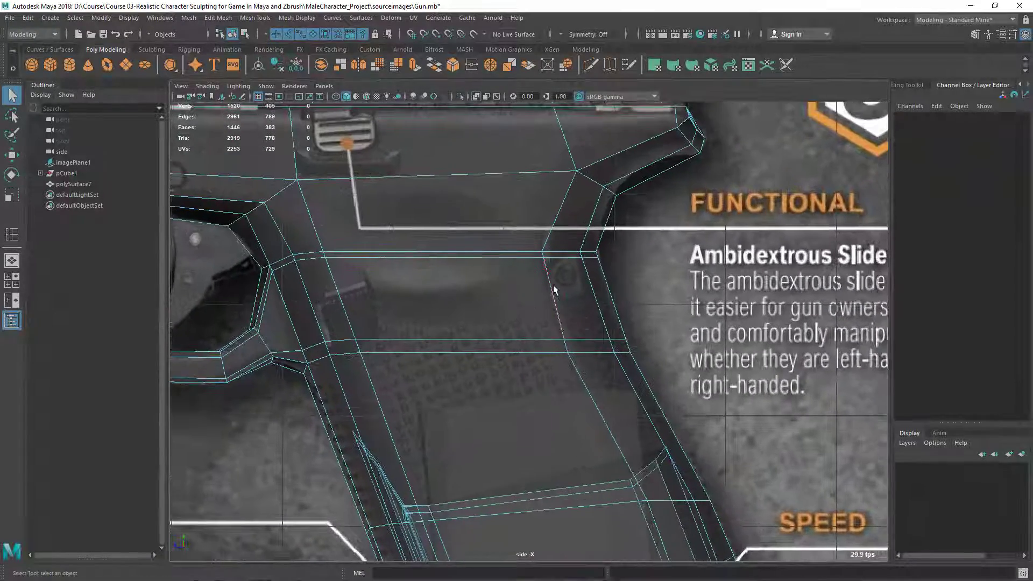
right_drag(555, 263, 509, 263)
scroll(572, 276, up, 2)
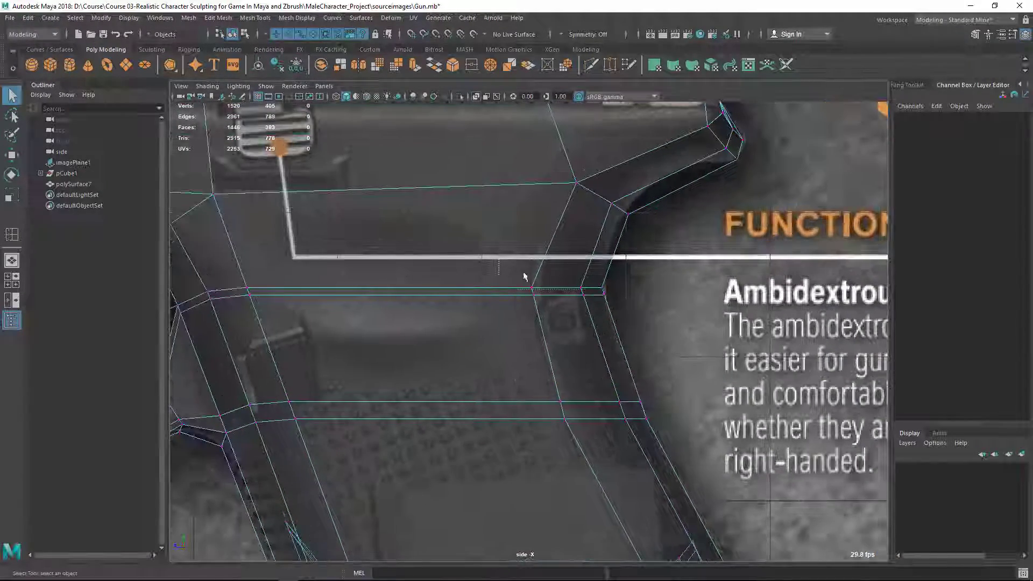
key(w)
drag(621, 288, 569, 259)
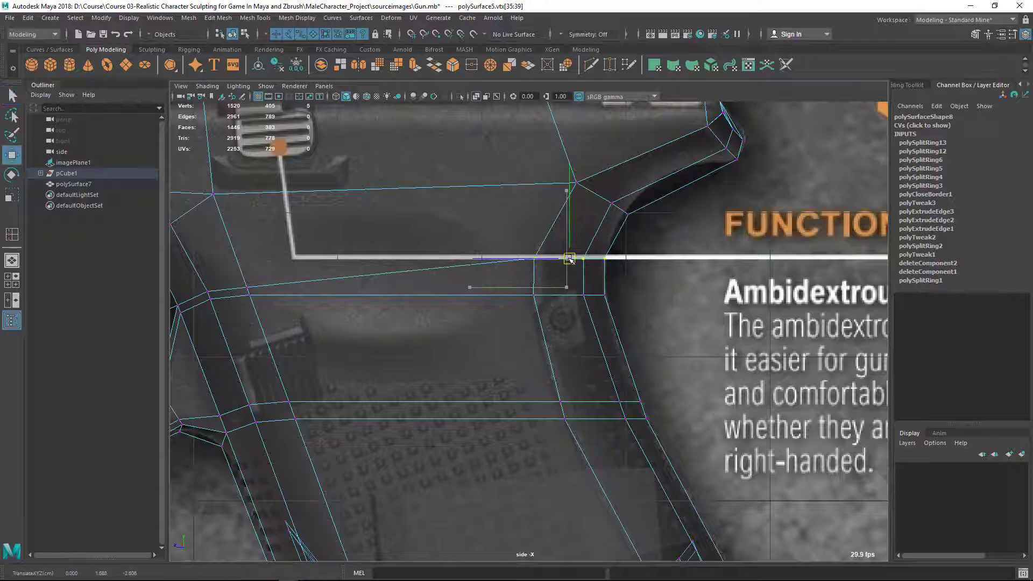
- Lower the neighbouring loop's vertices at the back of the grip to spread the two upper loops apart
key(q)
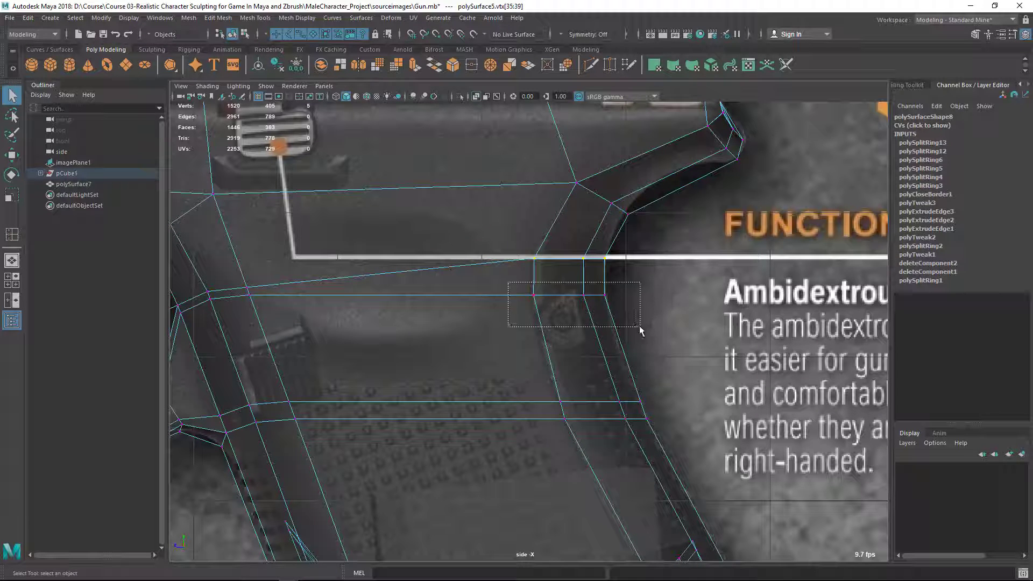
drag(640, 331, 640, 330)
key(w)
drag(569, 301, 574, 334)
- Spread the same two loops apart at the front of the grip by lowering the second loop's vertices behind the trigger
alt+middle_drag(422, 333, 720, 344)
scroll(579, 360, up, 1)
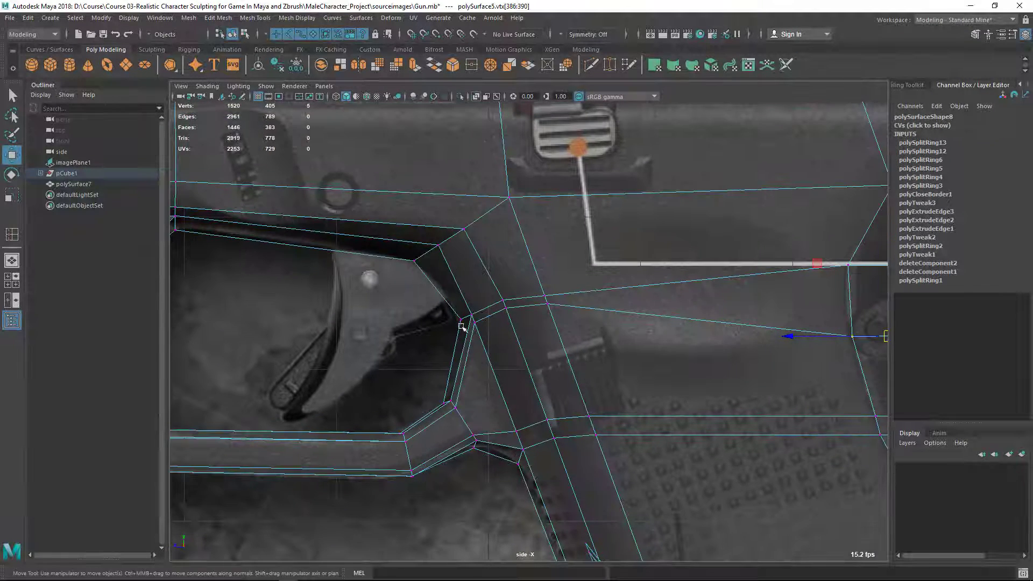
scroll(515, 295, up, 2)
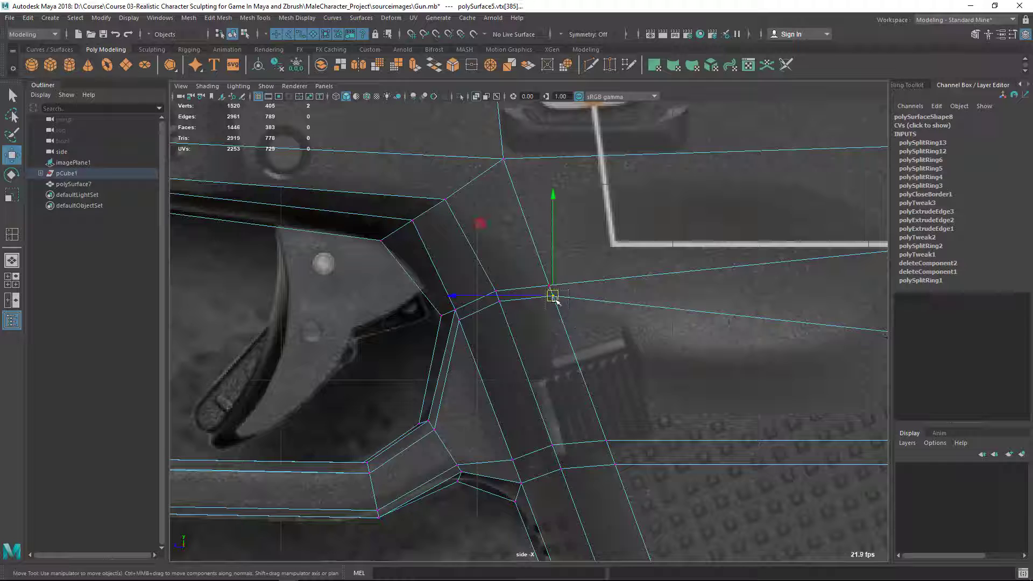
drag(555, 299, 572, 351)
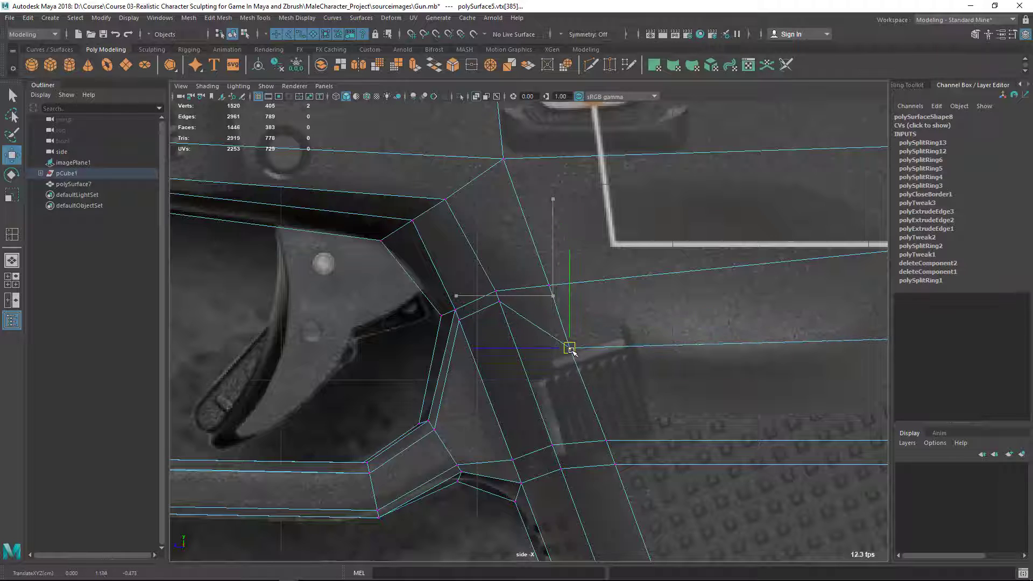
drag(546, 283, 543, 276)
scroll(613, 355, down, 3)
alt+middle_drag(613, 355, 545, 349)
drag(487, 337, 492, 343)
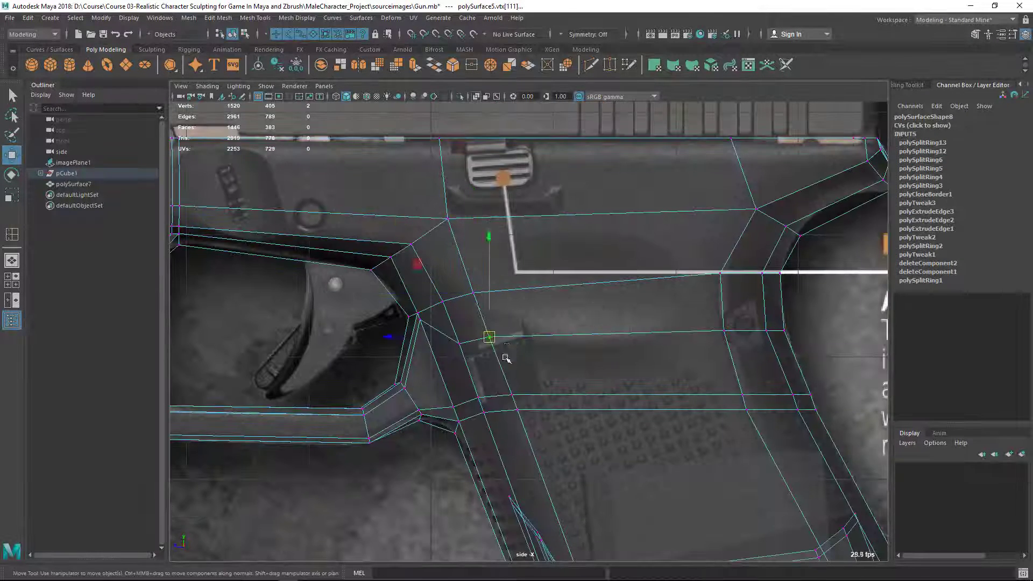
- In the grip's next pair of loops, raise the upper loop's vertices at the back of the grip
alt+middle_drag(671, 369, 586, 392)
key(q)
scroll(726, 494, up, 1)
alt+middle_drag(726, 494, 653, 378)
drag(575, 300, 687, 316)
key(w)
drag(637, 310, 659, 286)
- Move the lower loop of that pair down along the grip to even out the spacing between the loops
key(q)
scroll(329, 355, up, 2)
alt+middle_drag(328, 355, 470, 337)
right_drag(507, 260, 453, 277)
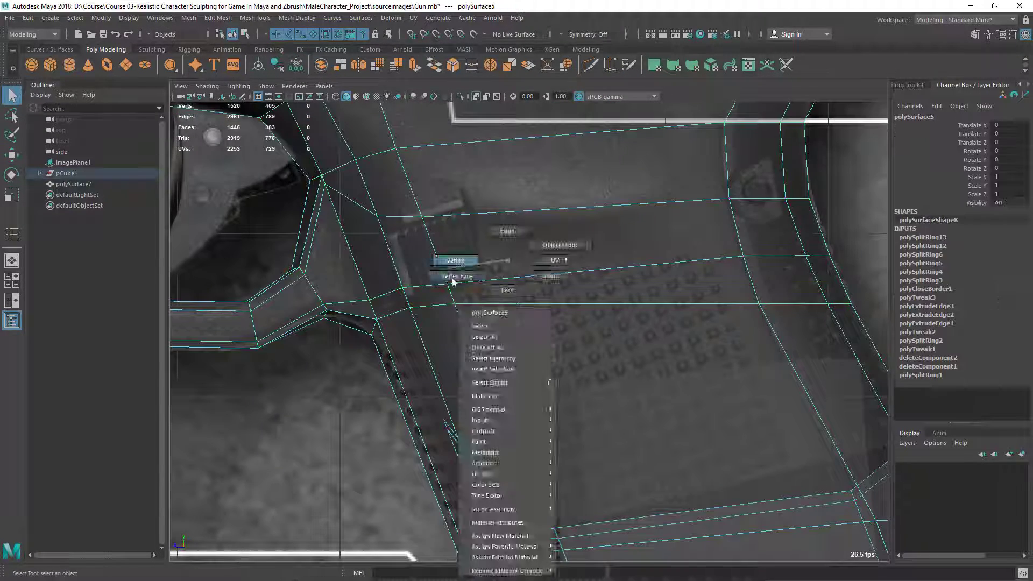
key(w)
drag(454, 304, 468, 347)
drag(760, 305, 768, 314)
key(q)
drag(423, 328, 399, 300)
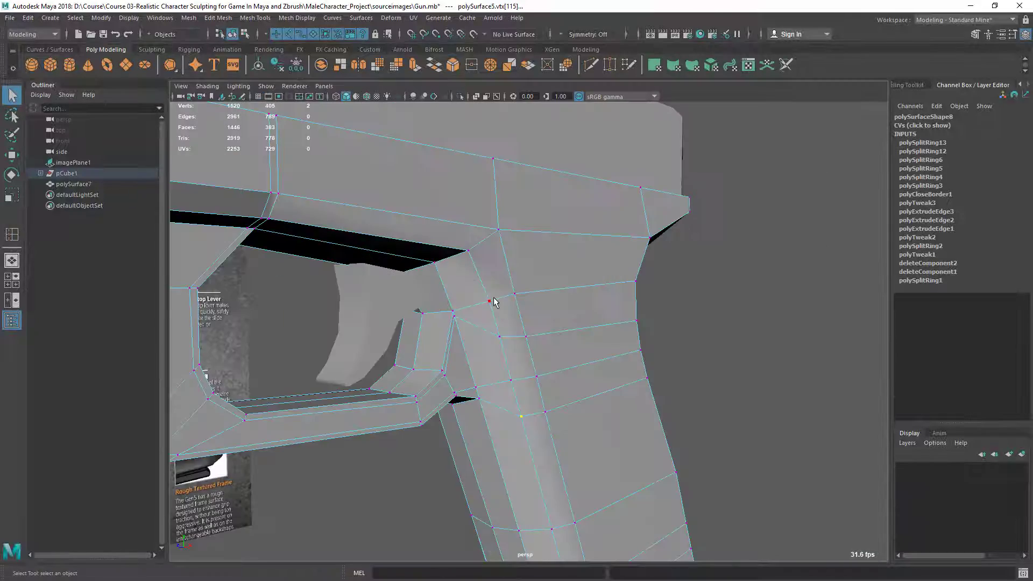
- Return the frame to object mode and inspect the whole pistol with smoothing, ending on the unsmoothed frame
key(F8)
key(3)
click(757, 364)
alt+drag(756, 365, 495, 306)
alt+middle_drag(458, 309, 495, 325)
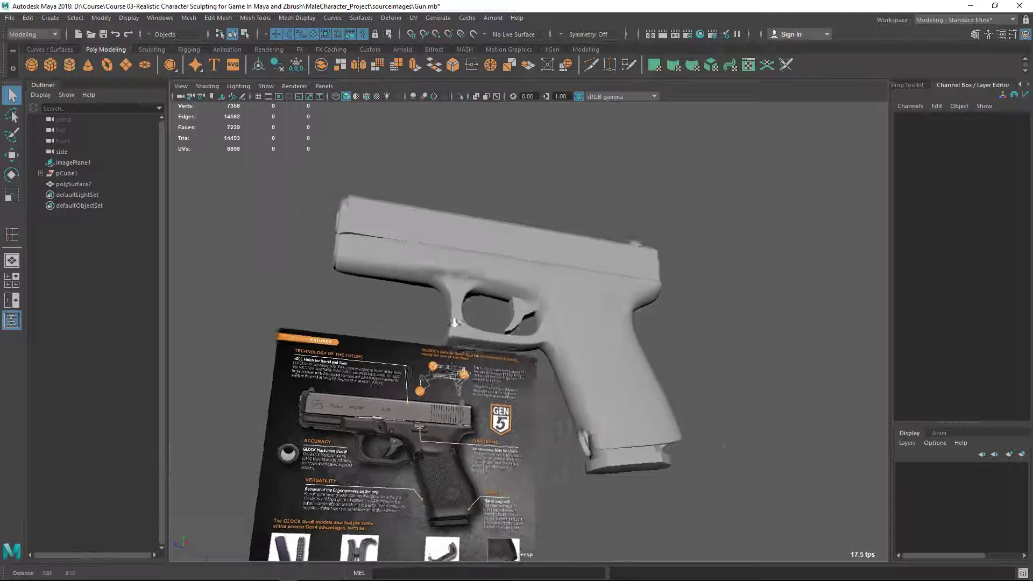
alt+right_drag(495, 326, 533, 364)
alt+drag(533, 366, 584, 328)
alt+right_drag(463, 312, 499, 306)
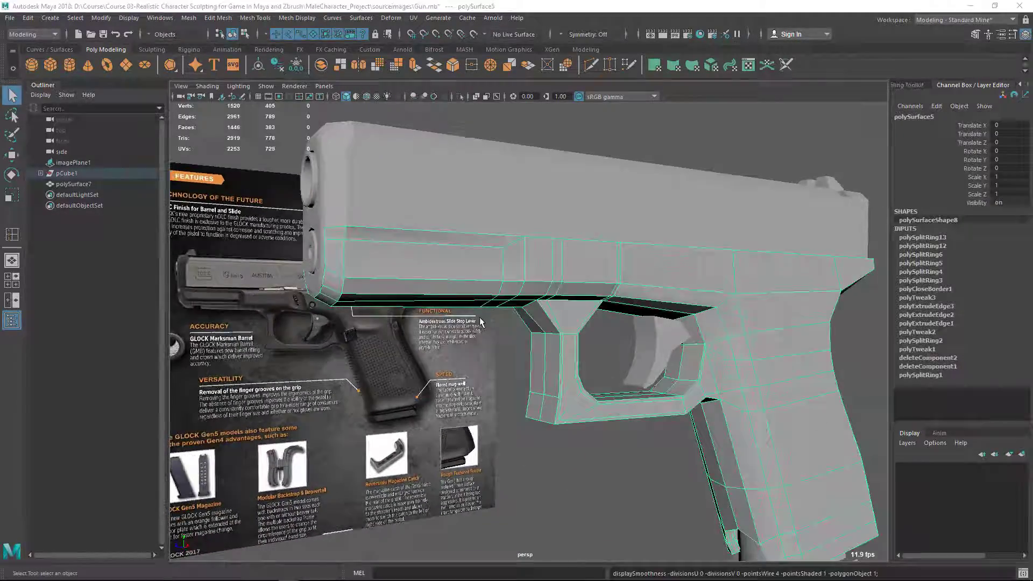
- Compare the frame's front section below the slide with the reference photo
key(alt+Tab)
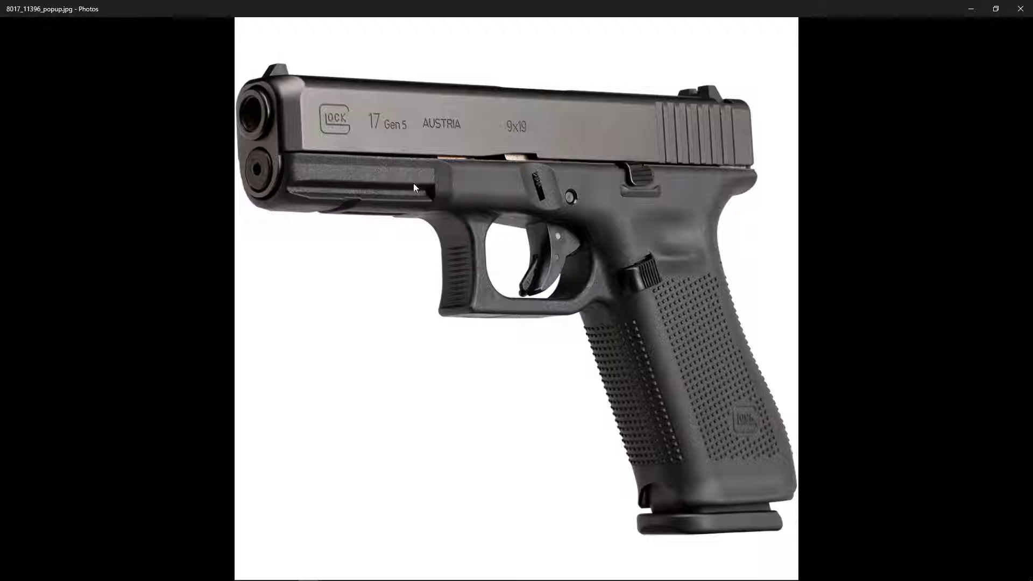
key(alt+Tab)
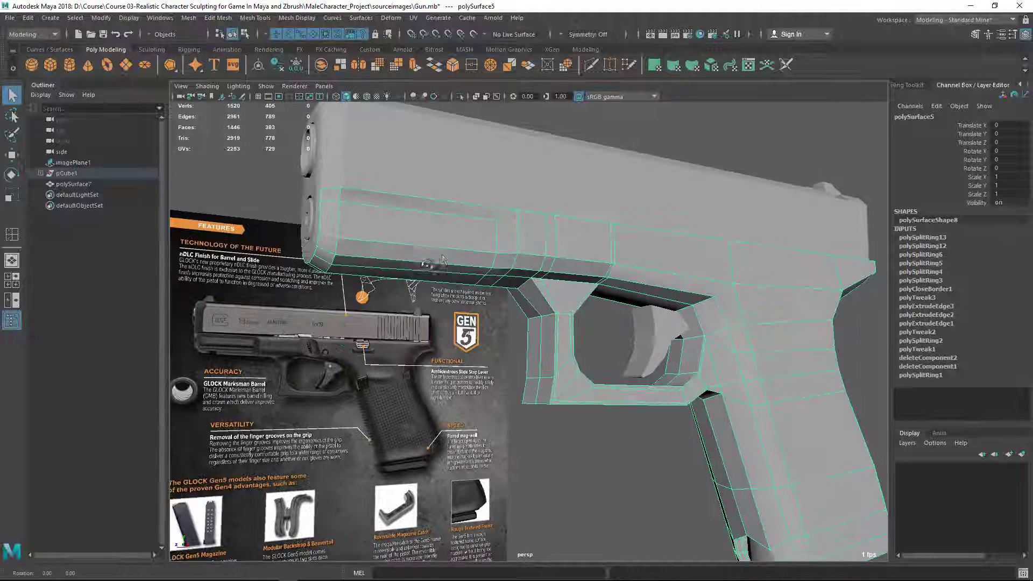
alt+drag(472, 262, 519, 266)
alt+right_drag(519, 265, 547, 255)
alt+drag(516, 214, 519, 241)
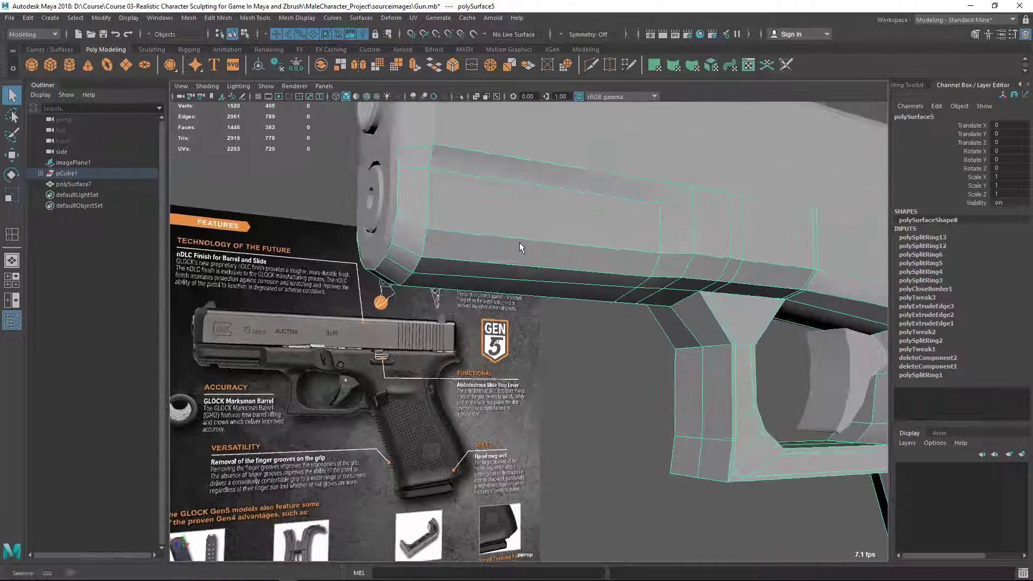
key(alt+Tab)
key(alt+Tab)
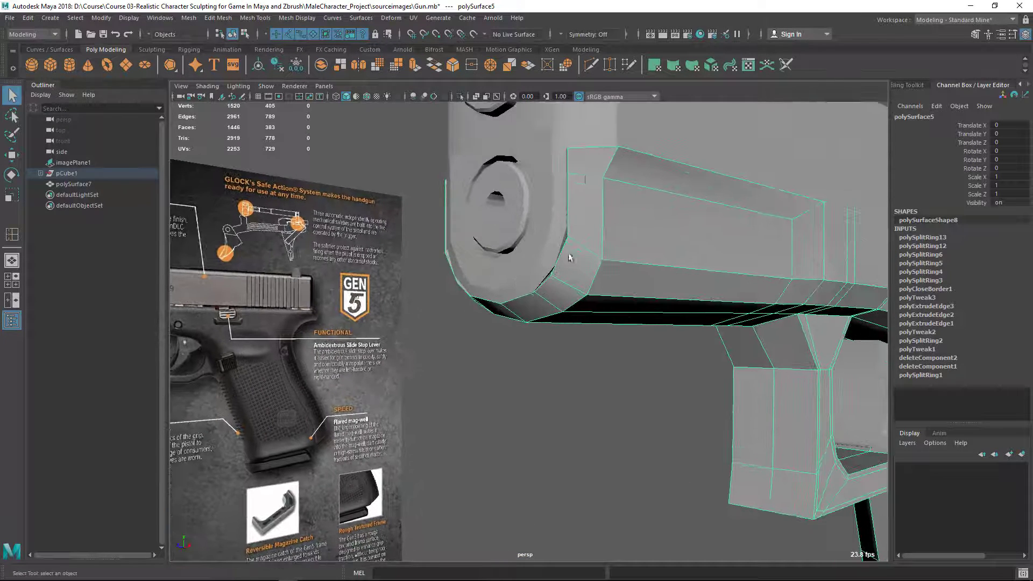
- Insert an edge loop around the frame's front end, running across its narrow front bevel
shift+right_drag(595, 215, 572, 251)
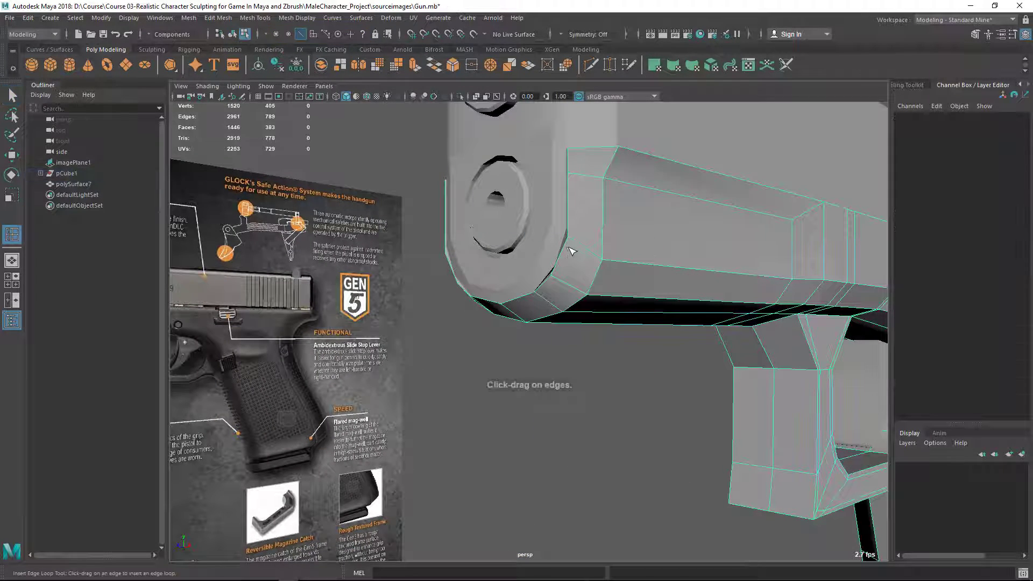
click(580, 246)
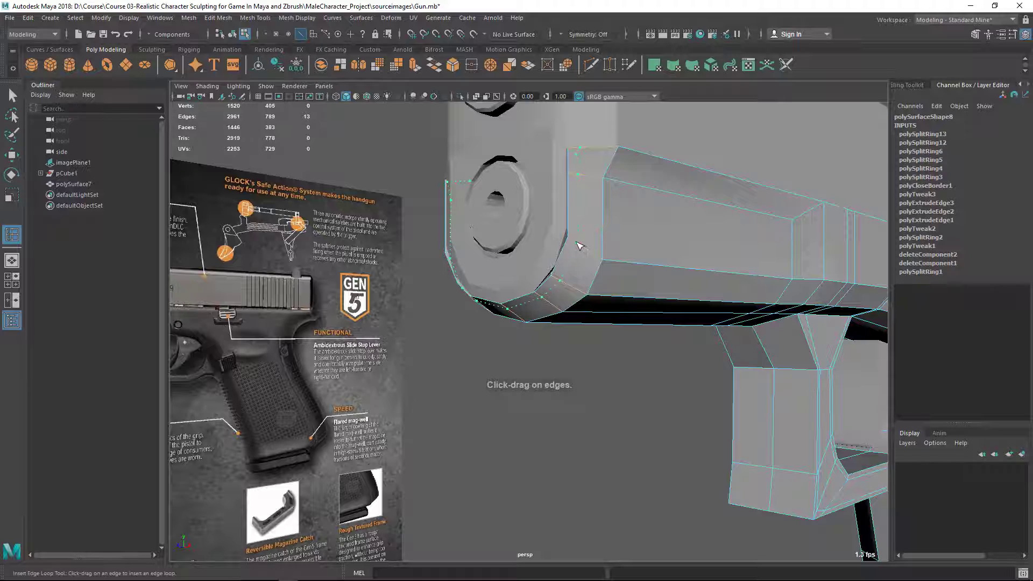
drag(576, 242, 577, 242)
alt+drag(641, 363, 605, 301)
key(q)
- Select the lower chamfer faces along both sides of the frame's front section, checking them against the reference photo
right_drag(568, 233, 560, 261)
click(608, 262)
key(alt+Tab)
key(alt+Tab)
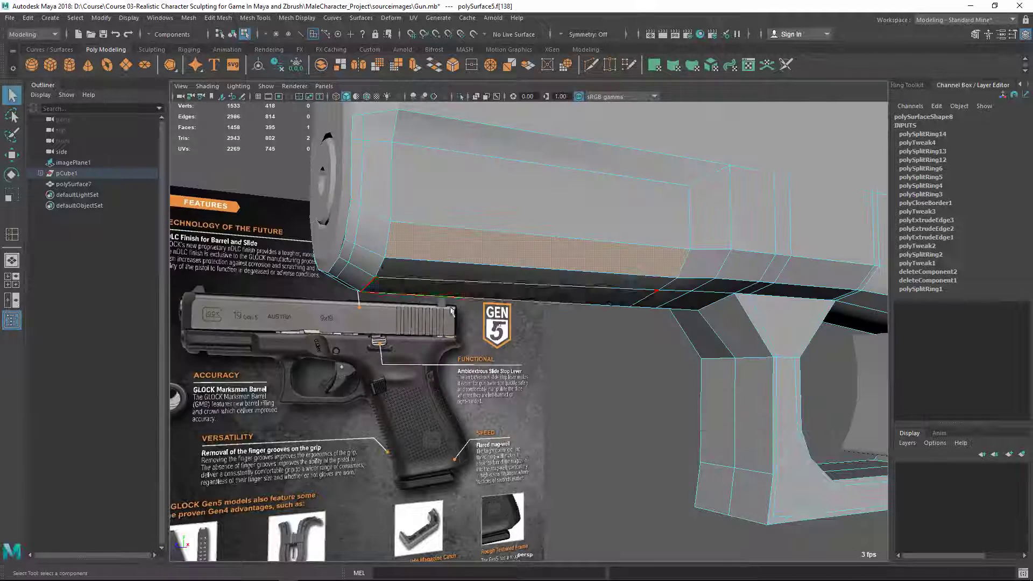
shift+click(377, 244)
alt+right_drag(525, 325, 422, 272)
alt+drag(423, 271, 466, 294)
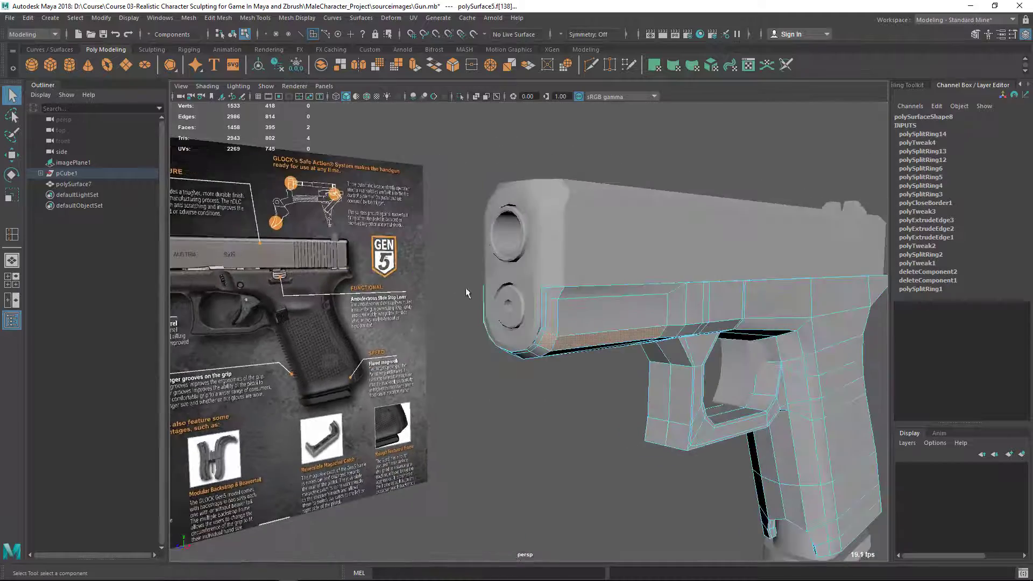
key(alt+Tab)
key(alt+Tab)
scroll(507, 328, up, 3)
alt+drag(507, 328, 463, 328)
key(alt+Tab)
key(alt+Tab)
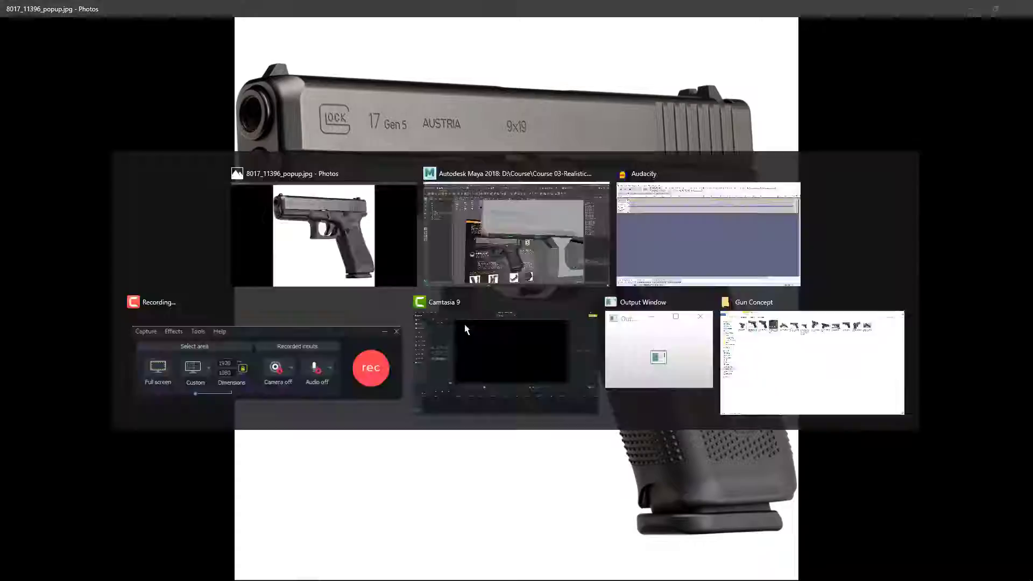
- Extrude the selected chamfer faces with an offset of 0.04 to inset them
shift+right_drag(548, 267, 543, 290)
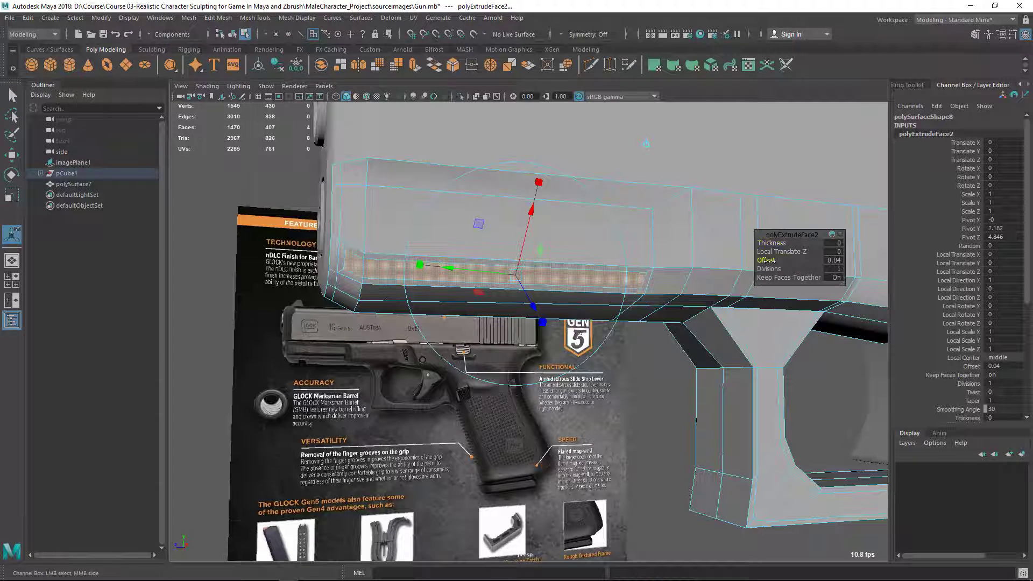
alt+drag(444, 388, 503, 385)
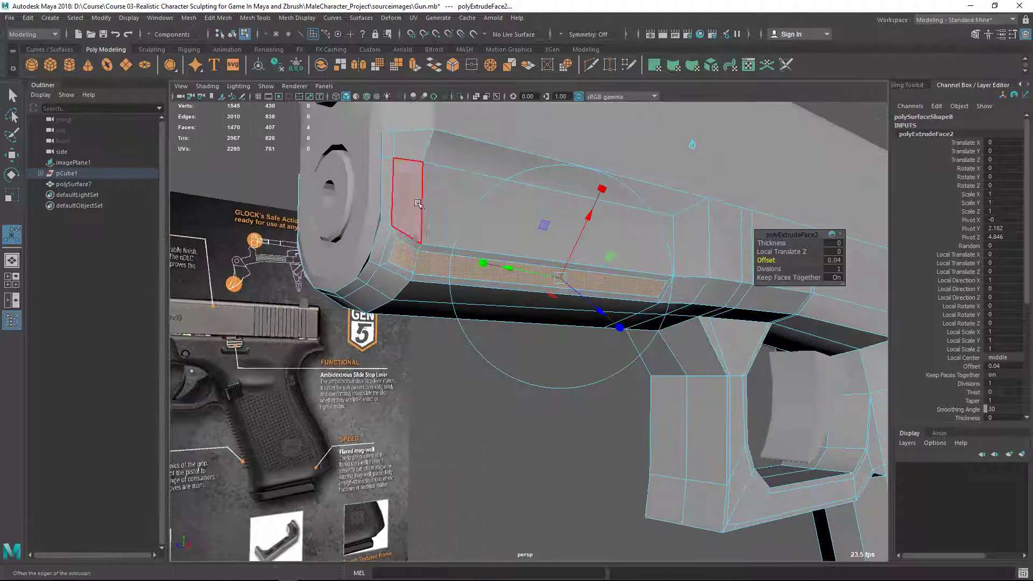
alt+drag(418, 204, 460, 284)
key(q)
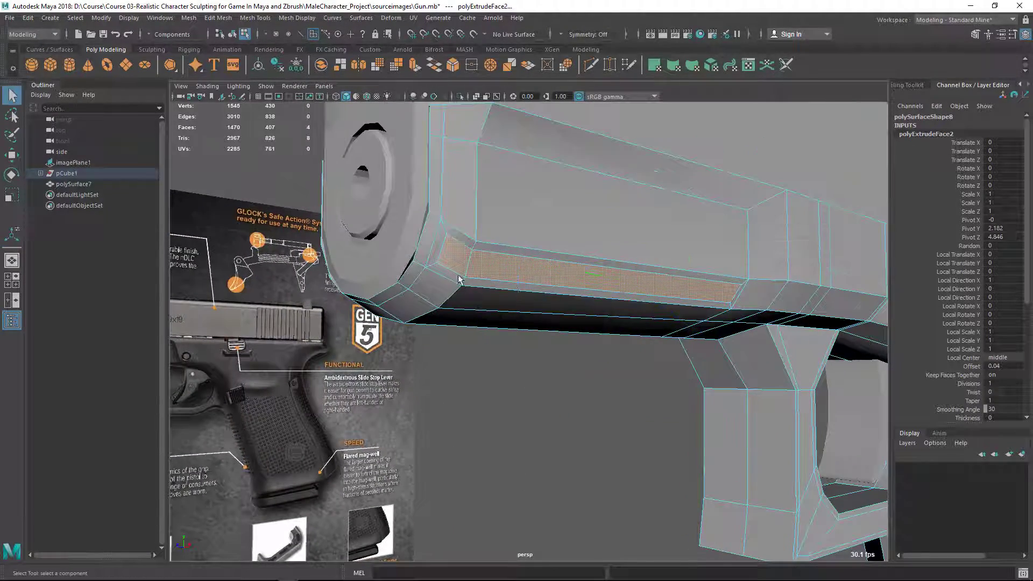
- Adjust the inset's front edge and its corner vertex at the frame's front end on one side
alt+drag(469, 241, 449, 256)
right_drag(449, 256, 440, 226)
key(w)
click(437, 310)
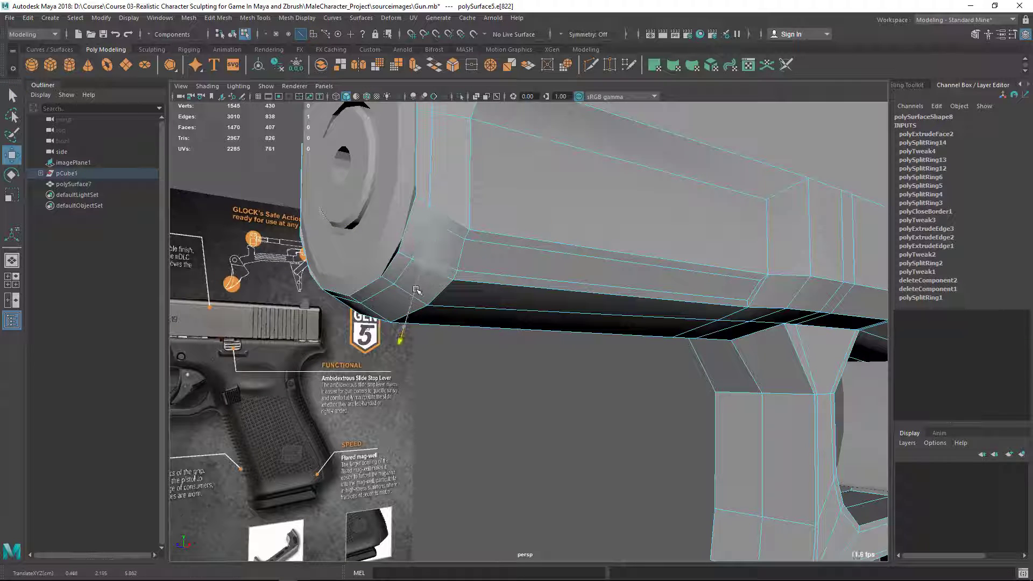
key(q)
alt+drag(417, 291, 453, 270)
right_drag(448, 230, 430, 223)
key(w)
click(441, 216)
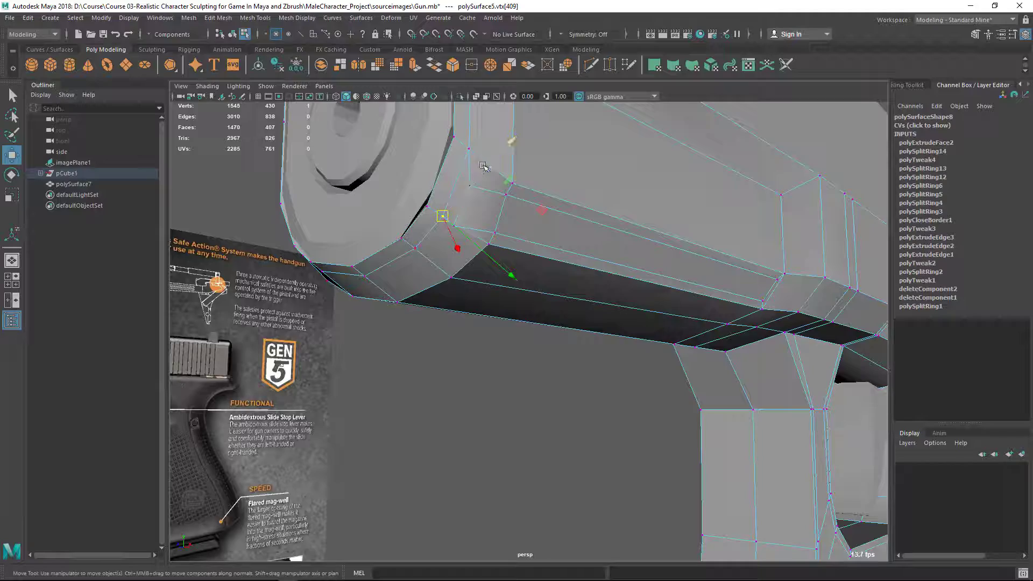
- Adjust the matching front edge of the inset on the opposite side of the frame
alt+drag(548, 231, 606, 239)
right_drag(607, 240, 602, 208)
click(588, 202)
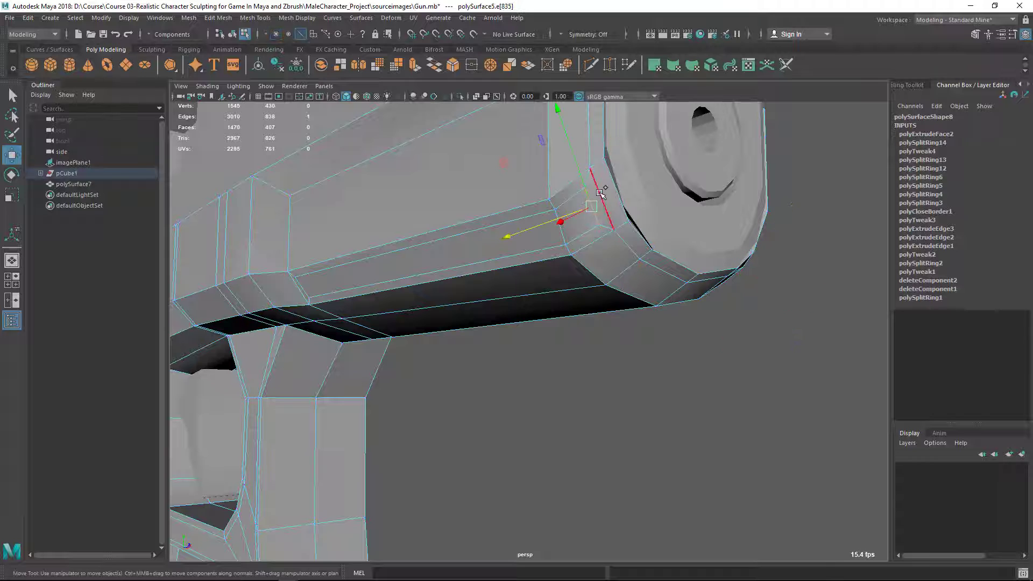
drag(581, 153, 576, 262)
- Extrude the inset chamfer faces on both sides of the frame inward with a local Z translation of -0.113, checking the reference photo
key(q)
right_drag(574, 250, 574, 279)
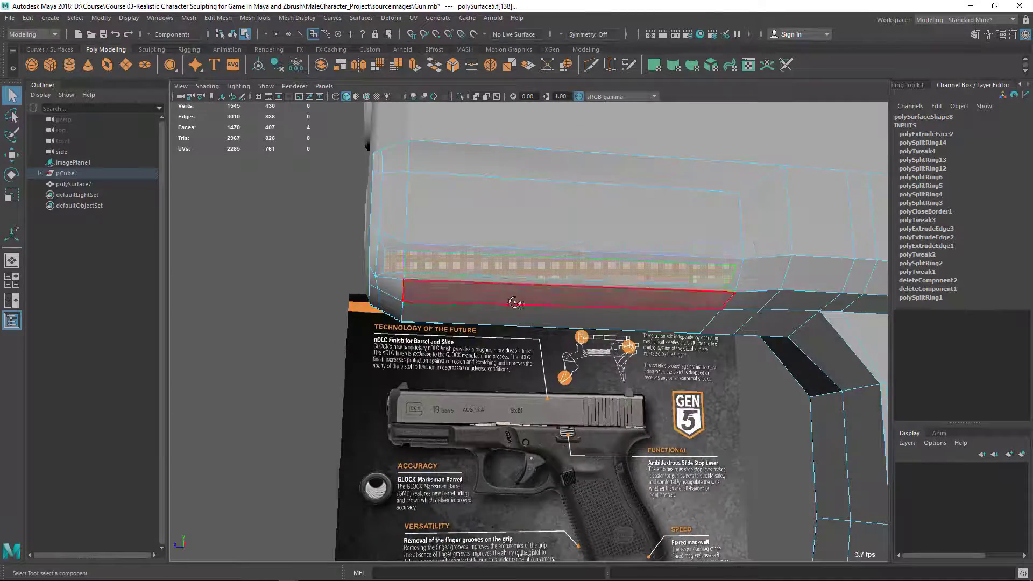
alt+drag(514, 302, 531, 240)
shift+right_drag(522, 238, 517, 267)
alt+drag(557, 286, 629, 320)
key(alt+Tab)
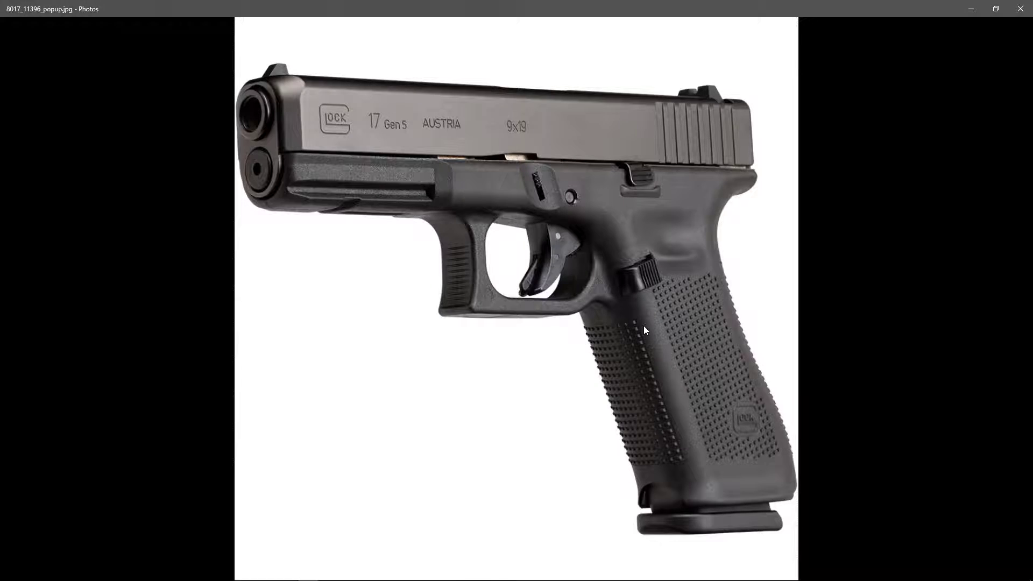
key(alt+Tab)
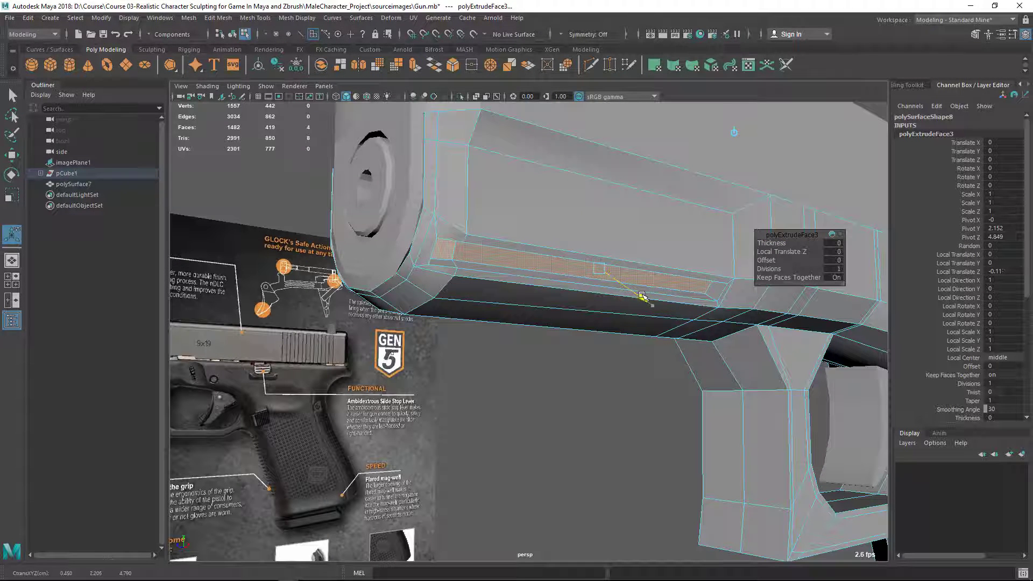
key(alt+Tab)
key(alt+Tab)
alt+drag(641, 296, 666, 267)
- Set the recess extrusion's offset to 0.03 to narrow the groove floor, comparing its shape with the reference photo
drag(659, 166, 657, 170)
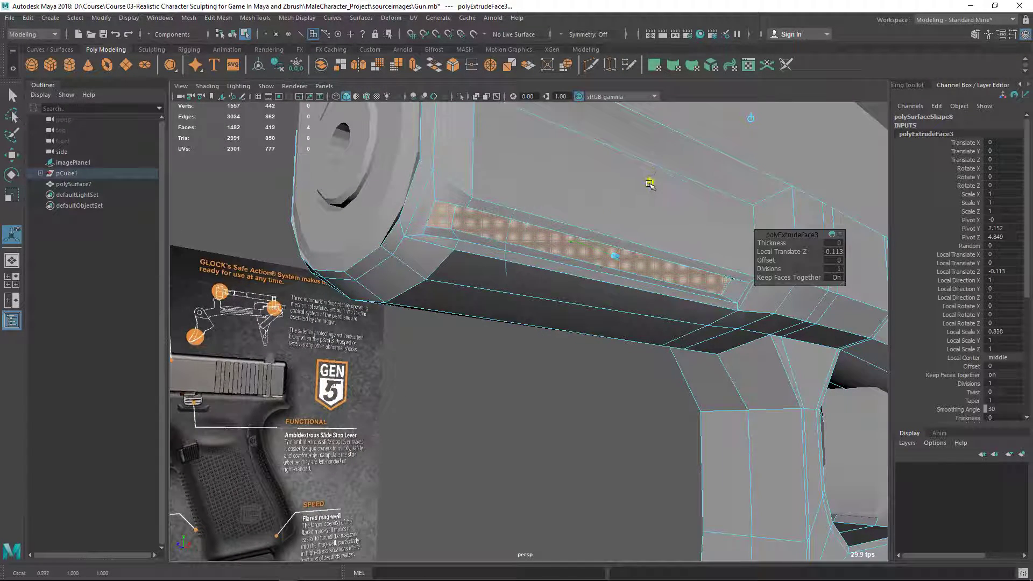
key(alt+Tab)
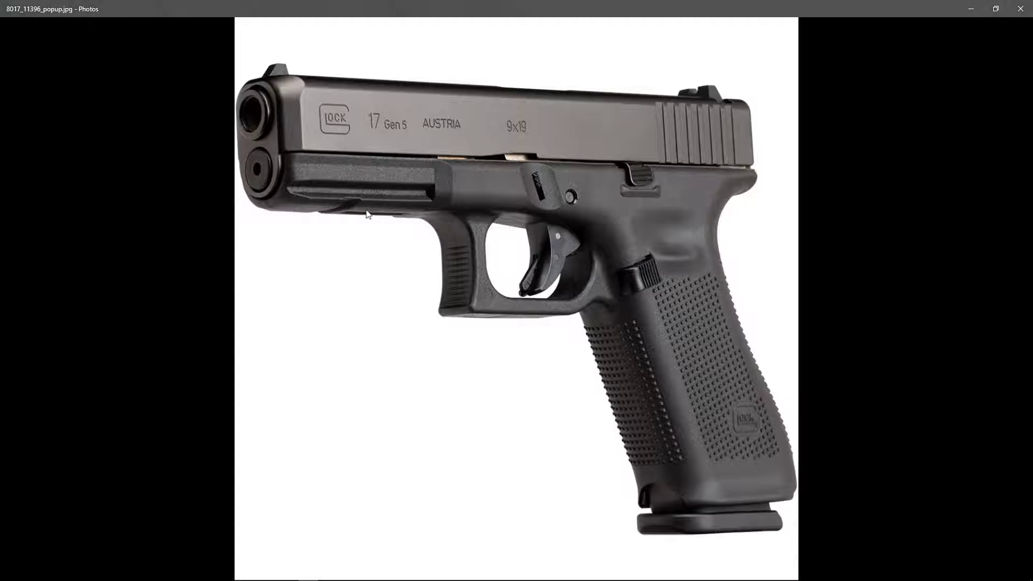
key(alt+Tab)
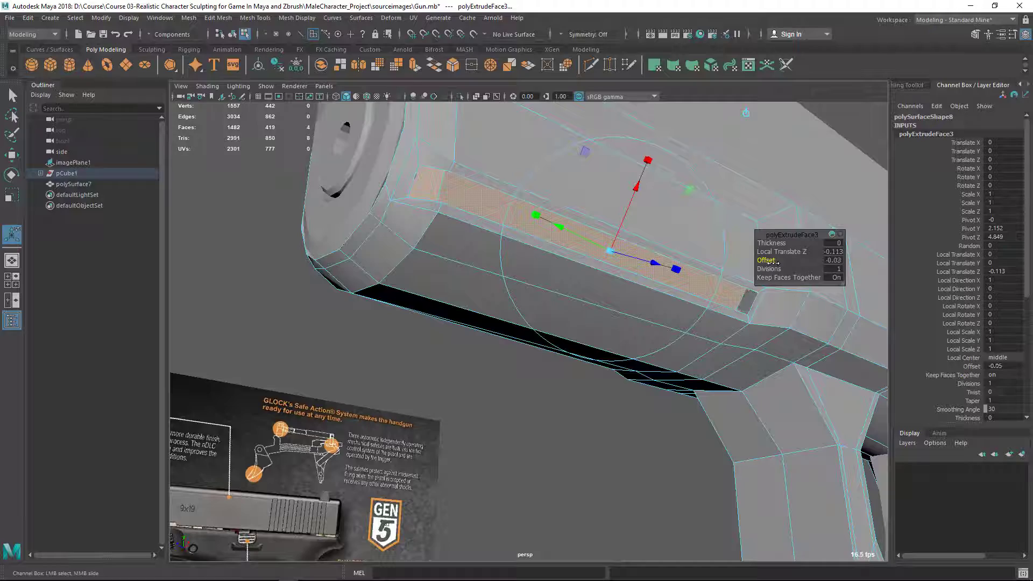
drag(777, 262, 777, 262)
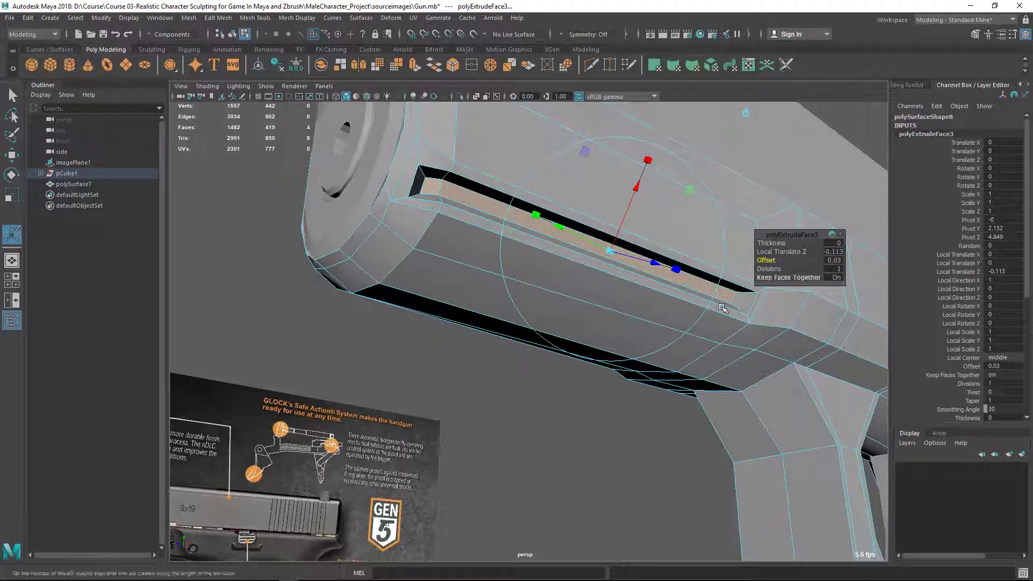
alt+drag(721, 308, 648, 346)
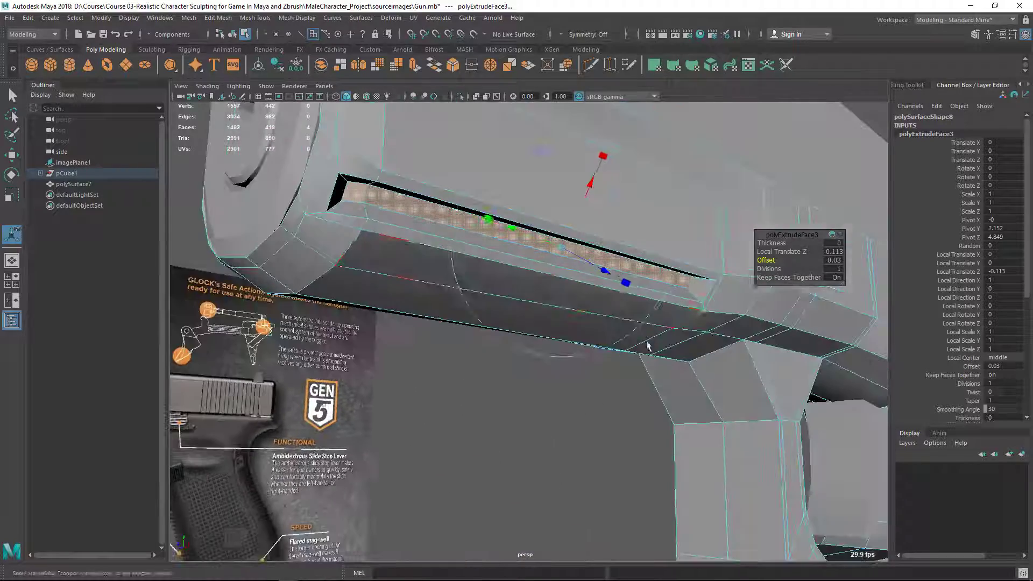
- Insert supporting edge loops in the recessed groove at its rear and front ends
key(q)
scroll(613, 269, up, 3)
right_drag(607, 244, 636, 195)
alt+drag(639, 237, 702, 239)
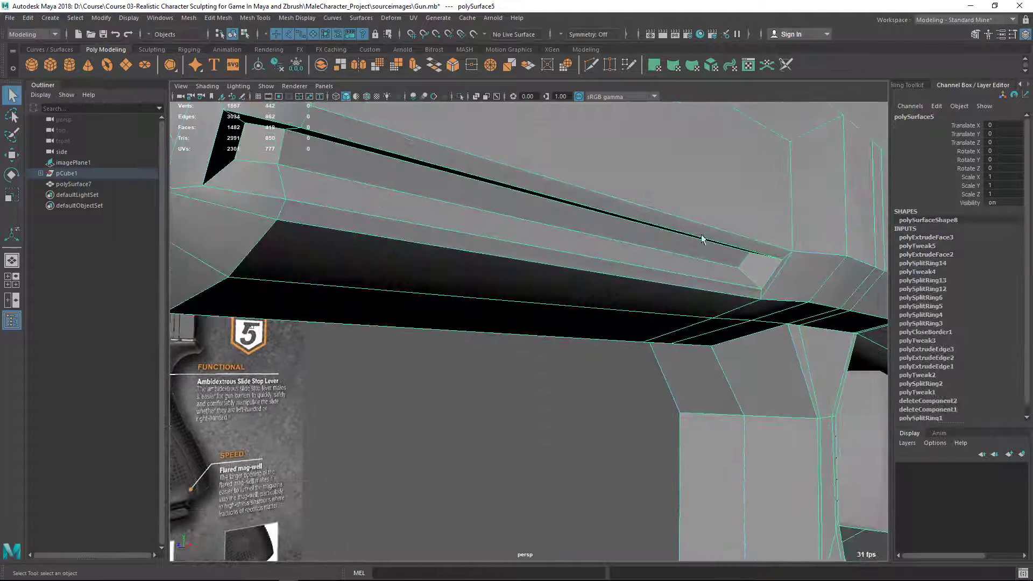
shift+right_drag(702, 239, 705, 288)
alt+drag(706, 289, 769, 277)
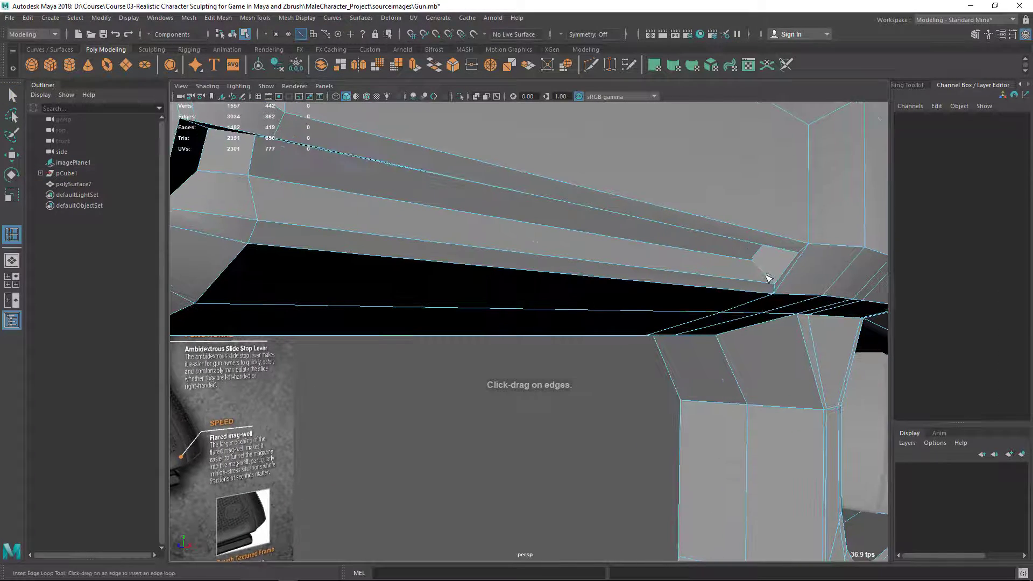
click(768, 277)
click(771, 281)
key(alt+Tab)
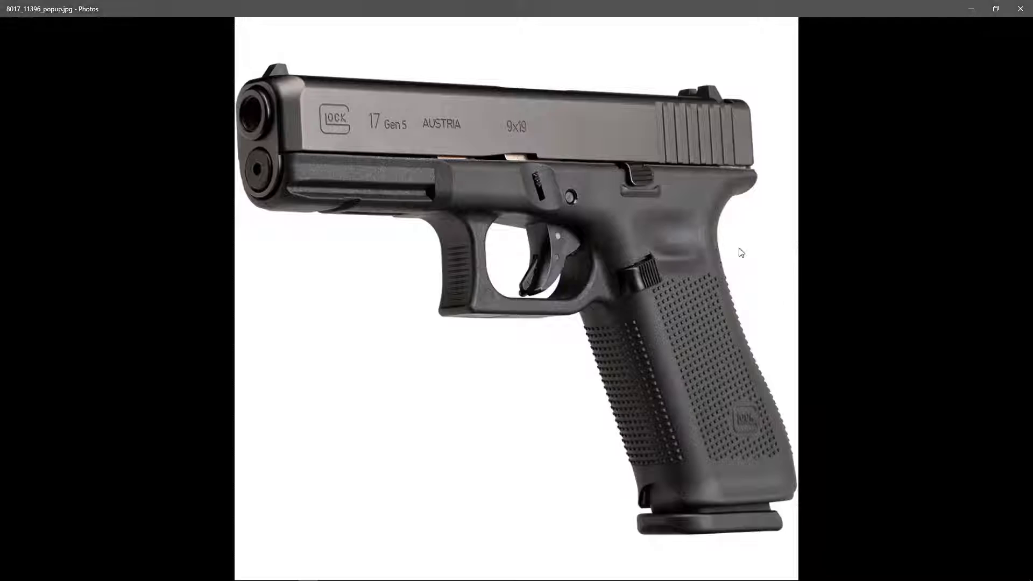
key(alt+Tab)
alt+drag(685, 300, 714, 305)
alt+drag(538, 317, 379, 294)
click(308, 284)
- Preview the frame smoothed and compare the groove with the reference photo
key(q)
right_drag(359, 209, 430, 188)
key(3)
click(621, 395)
alt+right_drag(621, 395, 383, 307)
scroll(359, 291, up, 5)
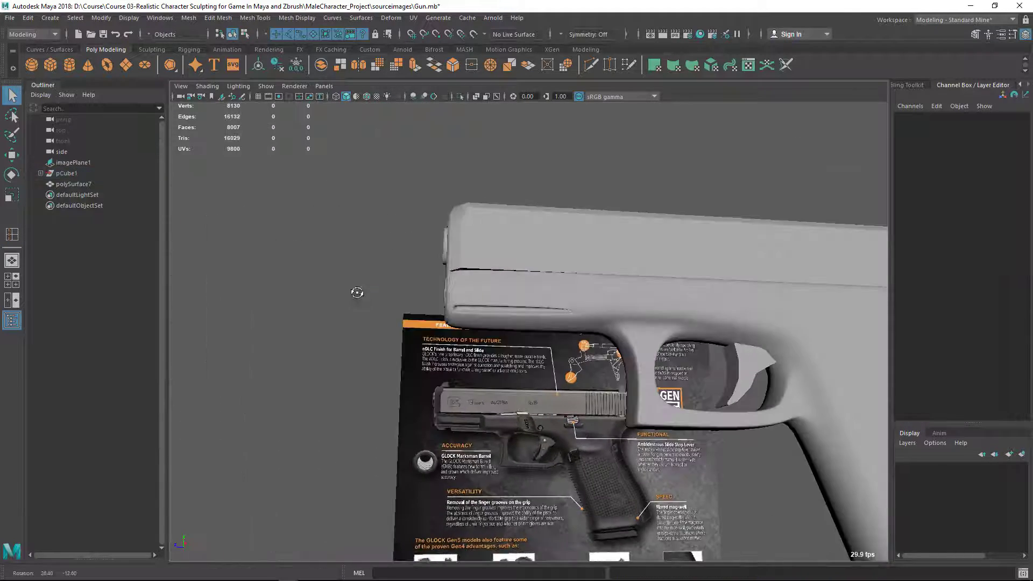
key(alt+Tab)
key(alt+Tab)
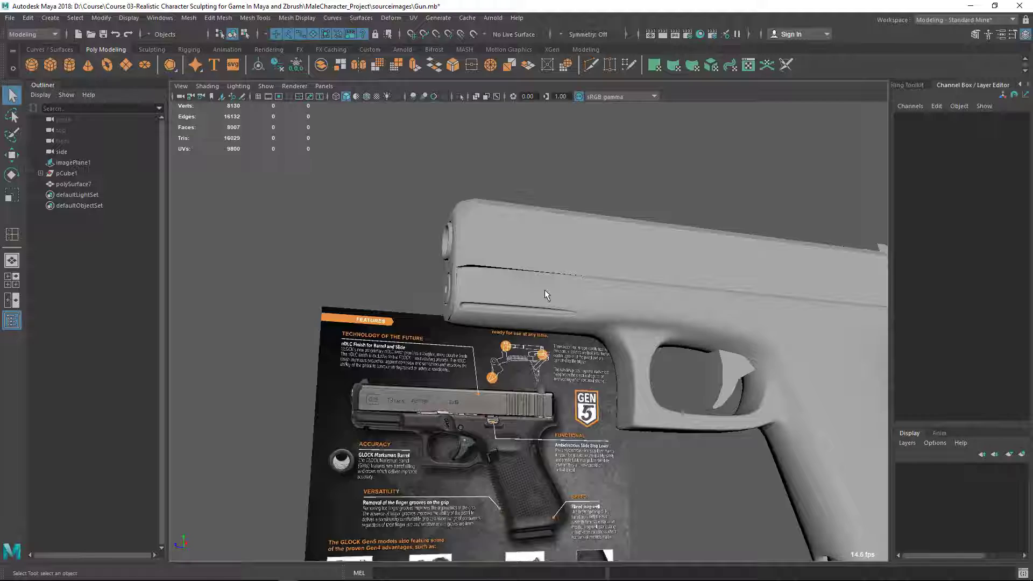
- Return the frame to unsmoothed display and insert a vertical edge loop beside the groove's rear end
click(545, 291)
key(1)
alt+right_drag(546, 291, 675, 345)
alt+drag(676, 344, 682, 282)
alt+middle_drag(668, 285, 516, 304)
shift+right_drag(523, 247, 460, 270)
alt+drag(517, 289, 521, 318)
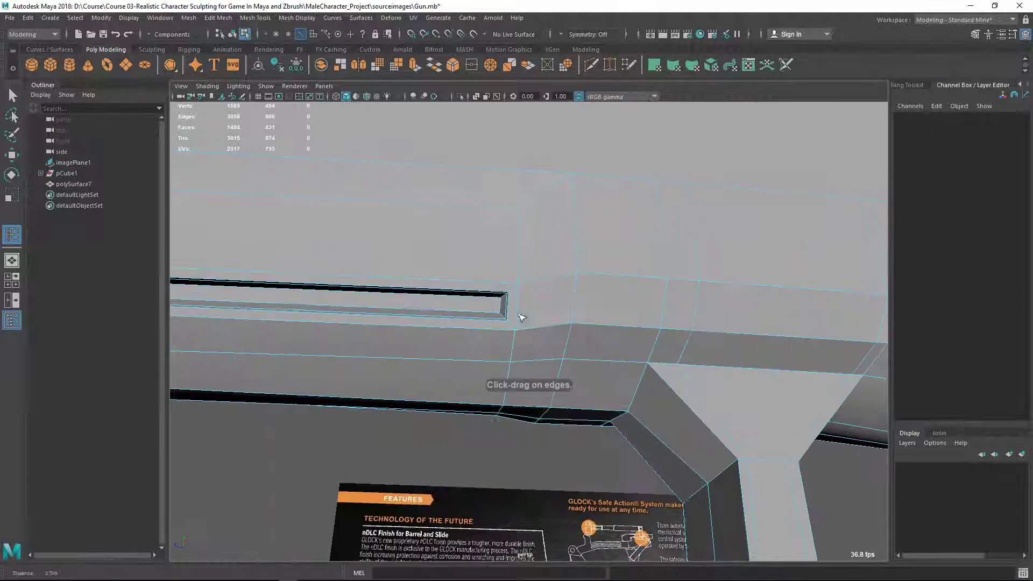
drag(500, 285, 514, 293)
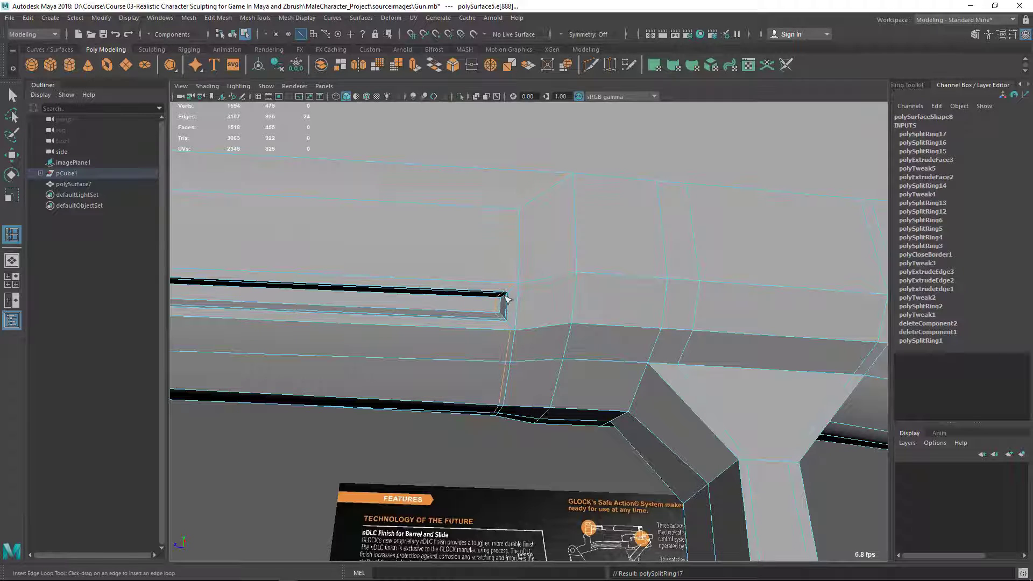
- Examine the smoothed groove end and side panel against the reference photo
key(q)
key(F8)
key(3)
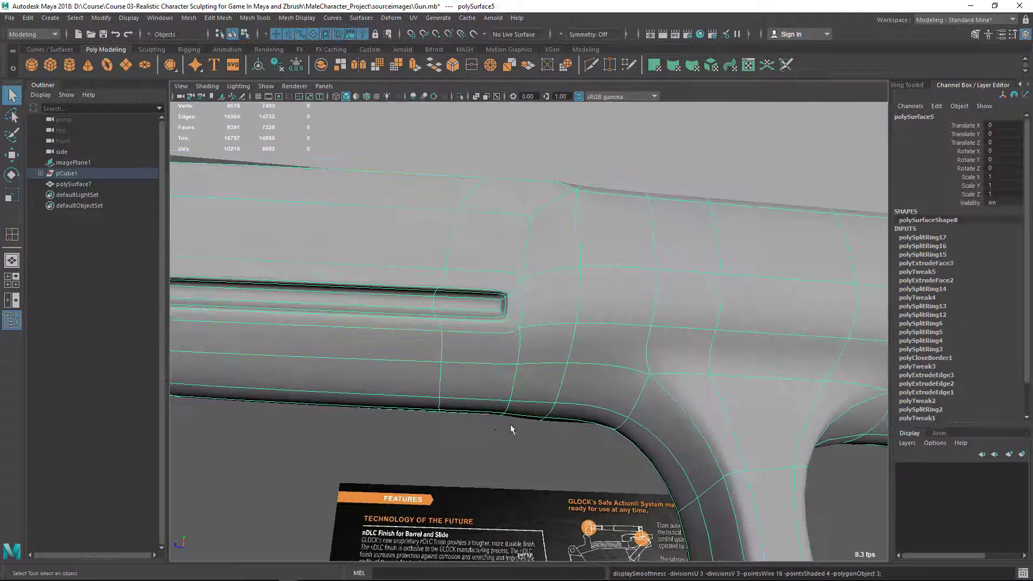
click(476, 457)
alt+right_drag(484, 420, 468, 376)
alt+drag(468, 376, 499, 396)
key(alt+Tab)
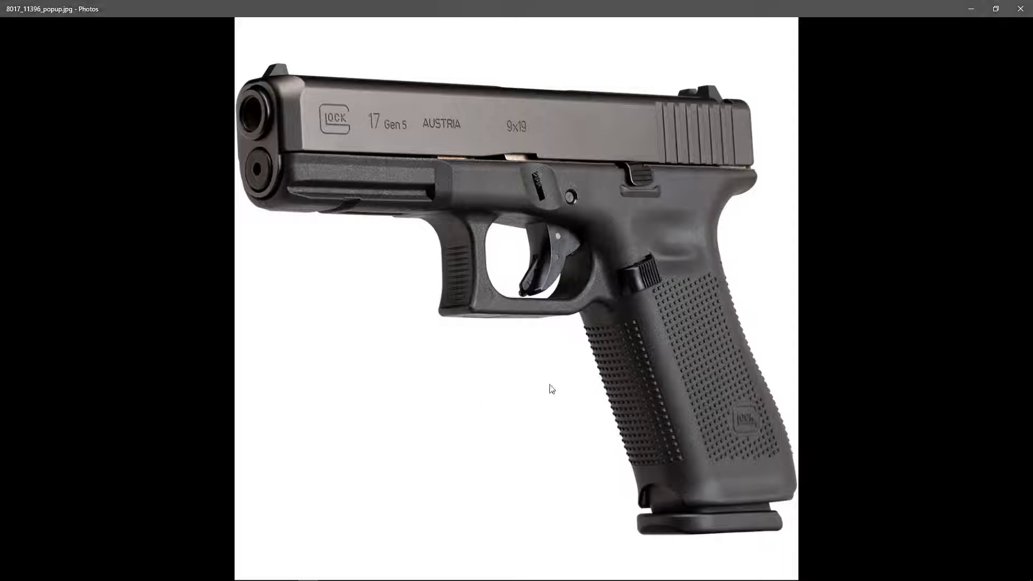
key(alt+Tab)
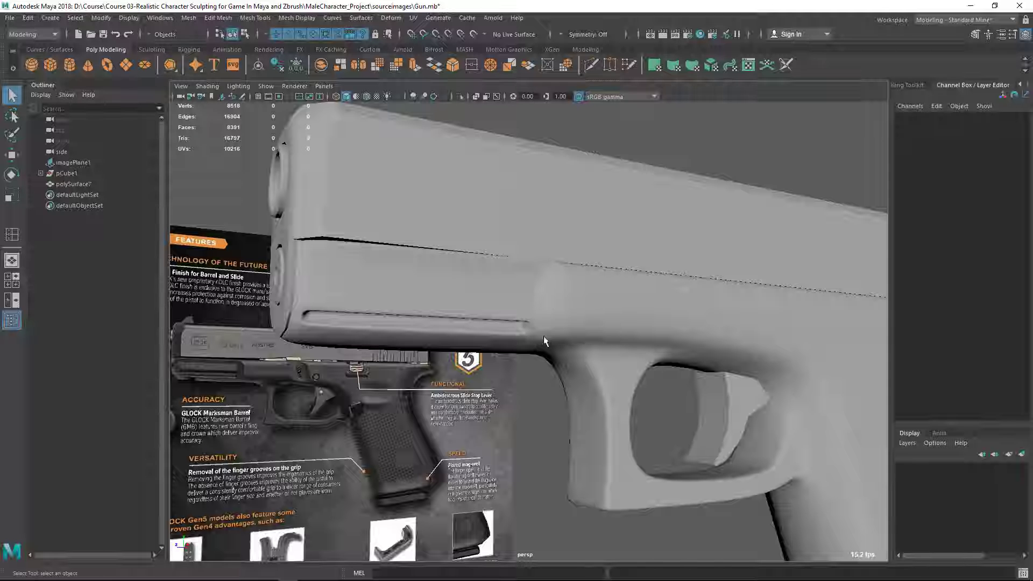
key(alt+Tab)
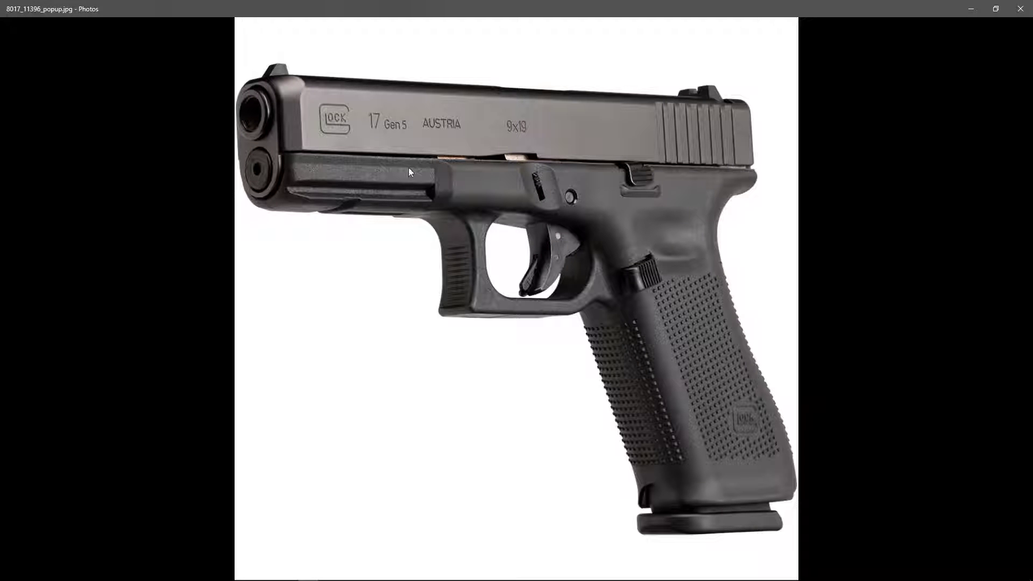
key(alt+Tab)
- Insert supporting edge loops along the upper and rear edges of the front side panel on the unsmoothed frame
click(523, 286)
mouse_move(505, 346)
alt+mouse_down()
mouse_move(523, 286)
mouse_move(522, 348)
alt+mouse_up()
key(1)
scroll(524, 348, up, 3)
shift+right_drag(526, 244, 487, 259)
click(530, 284)
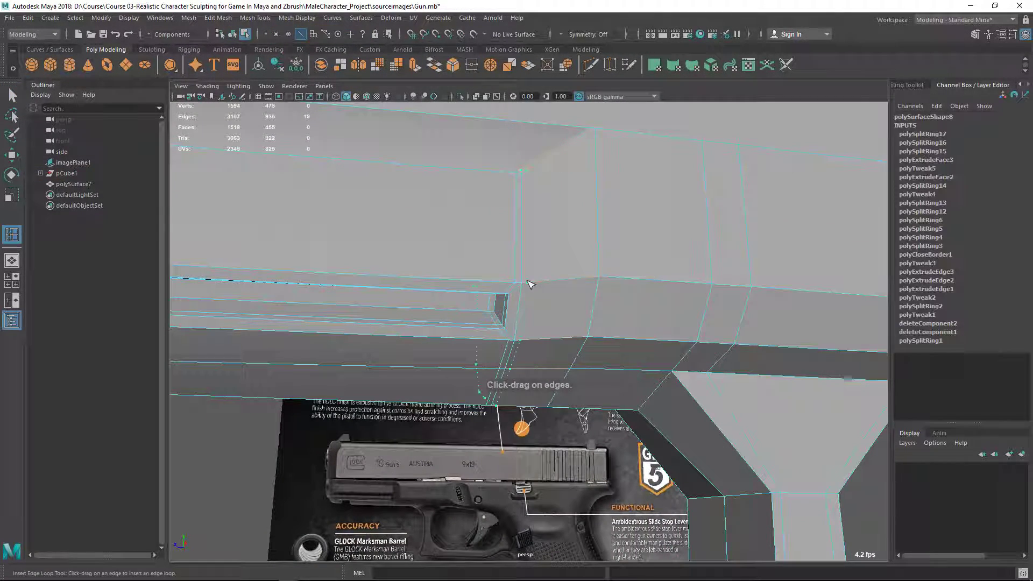
alt+middle_drag(486, 192, 704, 290)
alt+middle_drag(267, 249, 570, 262)
alt+drag(570, 261, 500, 253)
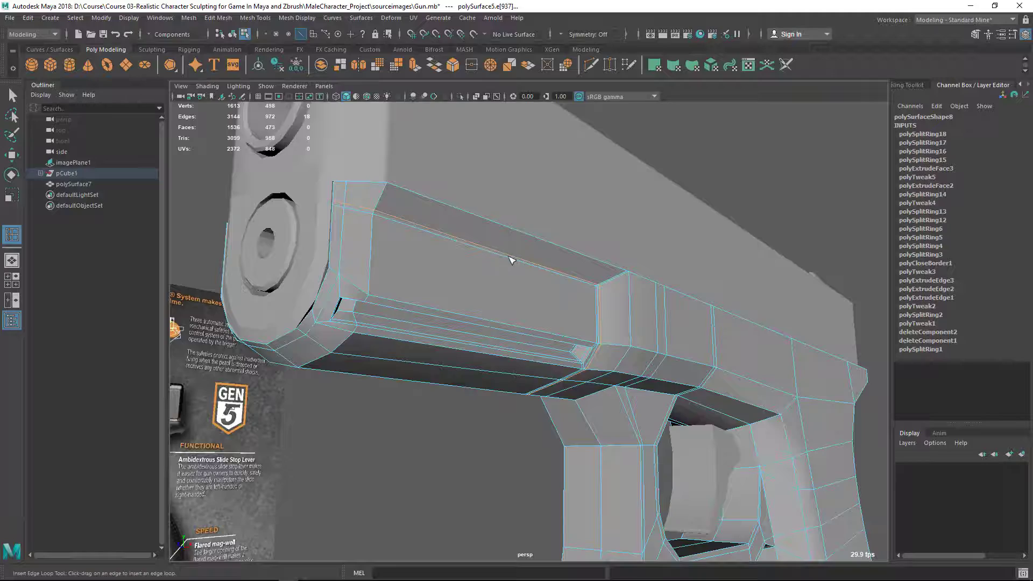
alt+drag(633, 300, 624, 323)
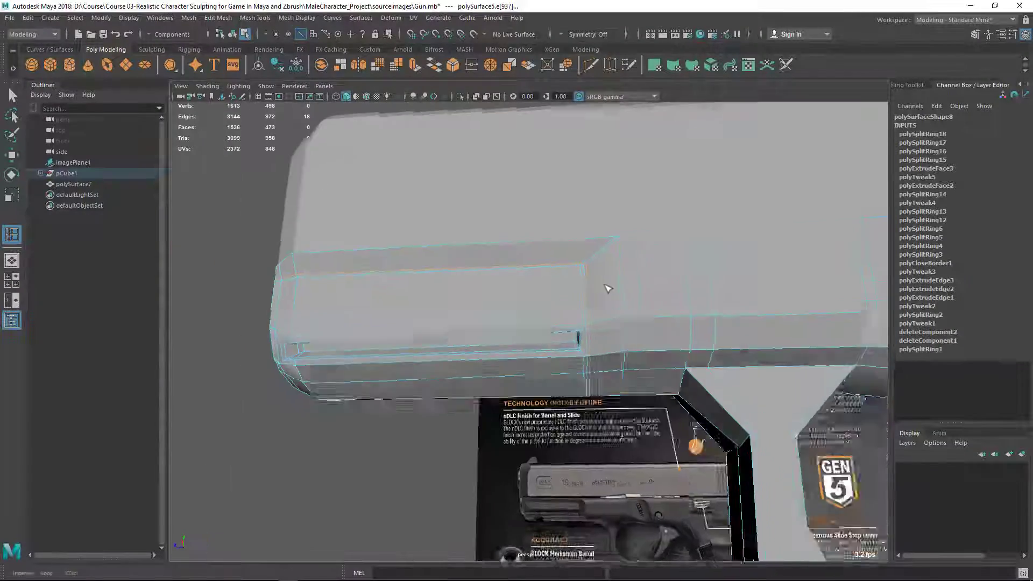
alt+drag(608, 289, 657, 330)
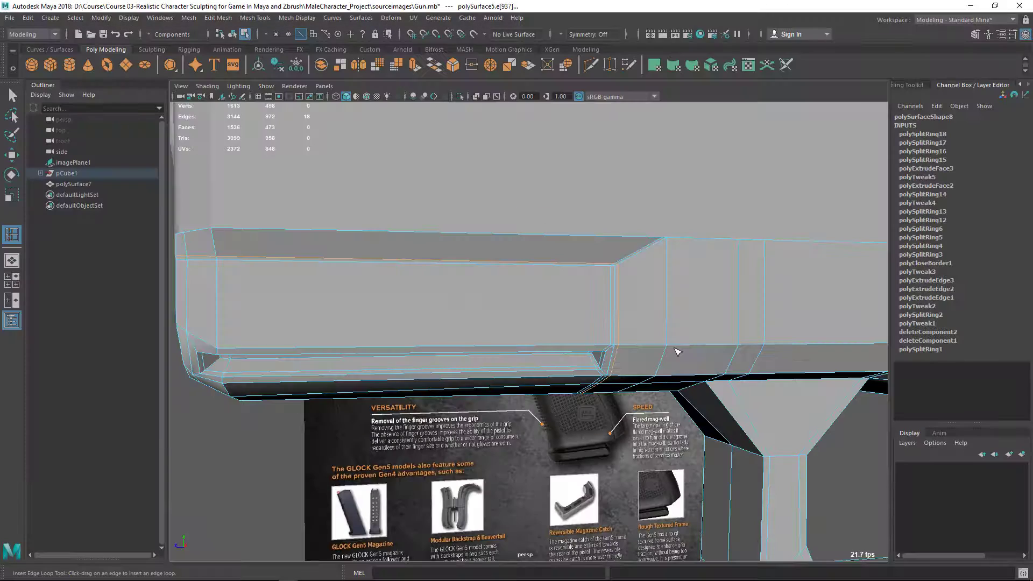
- Preview the smoothed frame to inspect how sharp the side panel's upper and rear edges are
key(q)
right_drag(609, 261, 649, 244)
key(3)
alt+right_drag(506, 490, 350, 452)
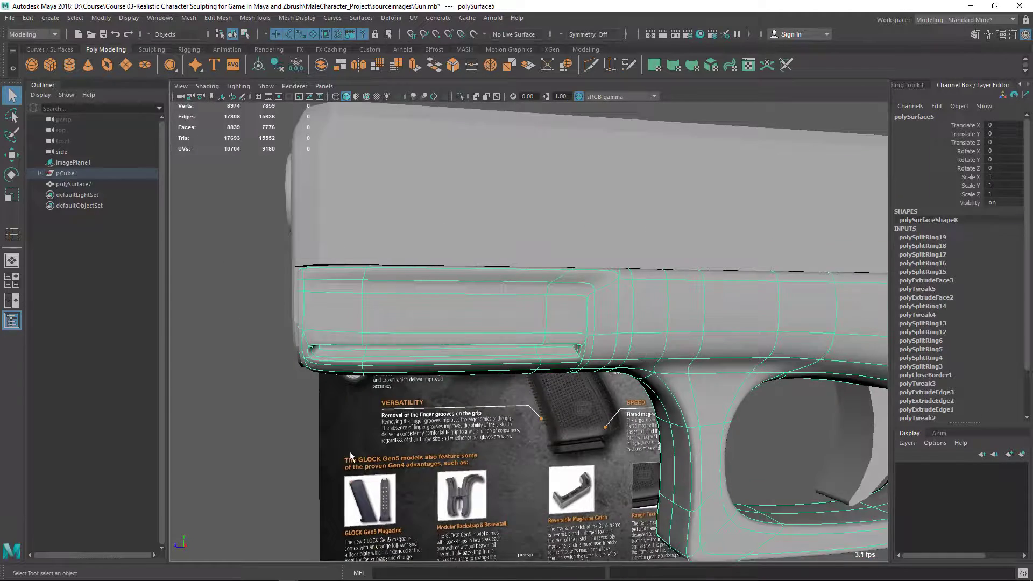
click(305, 410)
alt+drag(305, 410, 387, 401)
alt+right_drag(635, 334, 808, 297)
- Insert another supporting edge loop along the outer edge of the side panel's chamfer on the unsmoothed frame
click(773, 323)
key(1)
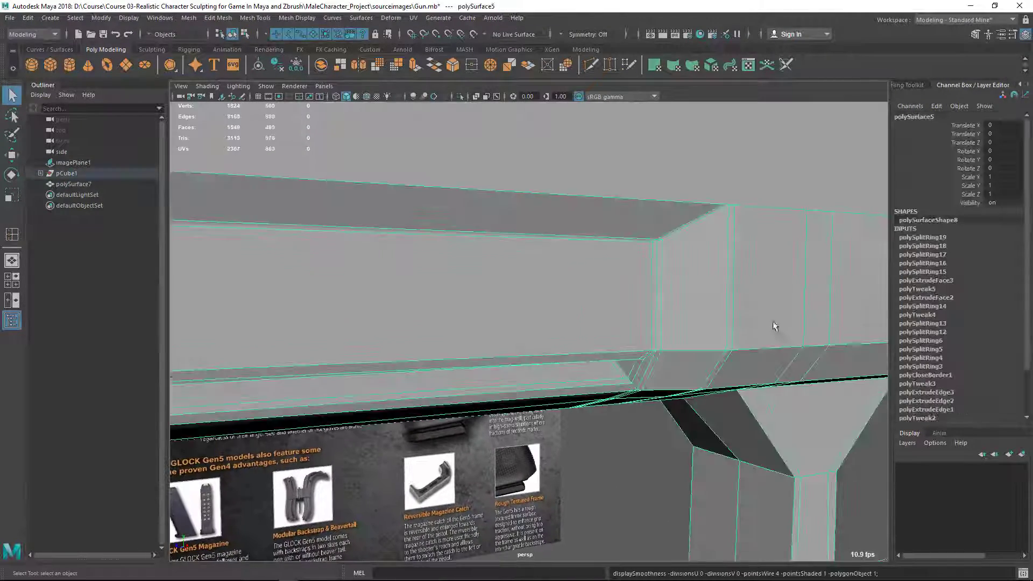
shift+right_drag(739, 245, 674, 265)
alt+drag(674, 265, 728, 260)
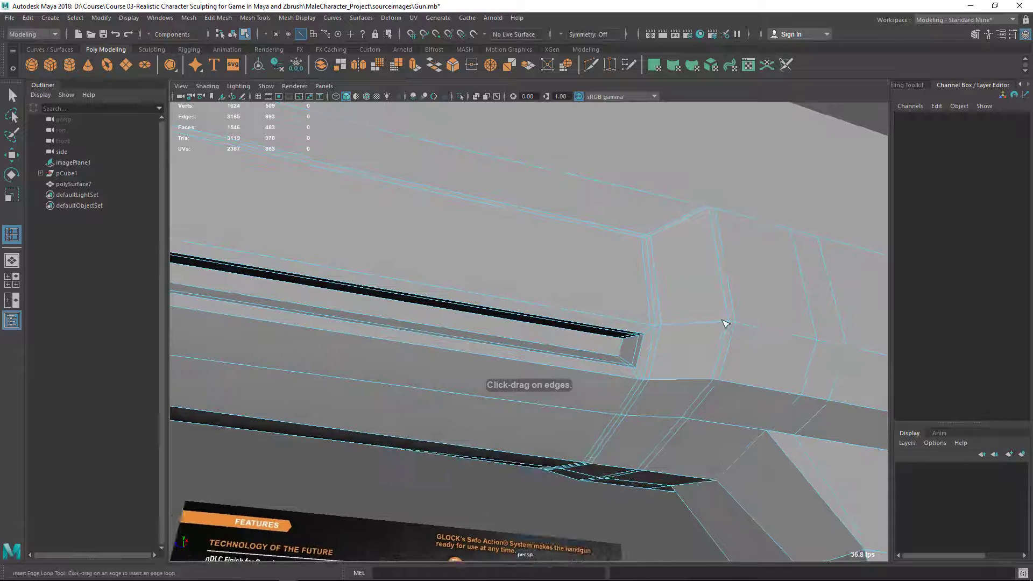
- Turn on the smooth preview for the frame and the slide, and inspect the panel's chamfered corner
key(q)
alt+drag(753, 371, 715, 321)
right_drag(694, 260, 597, 339)
key(3)
click(613, 236)
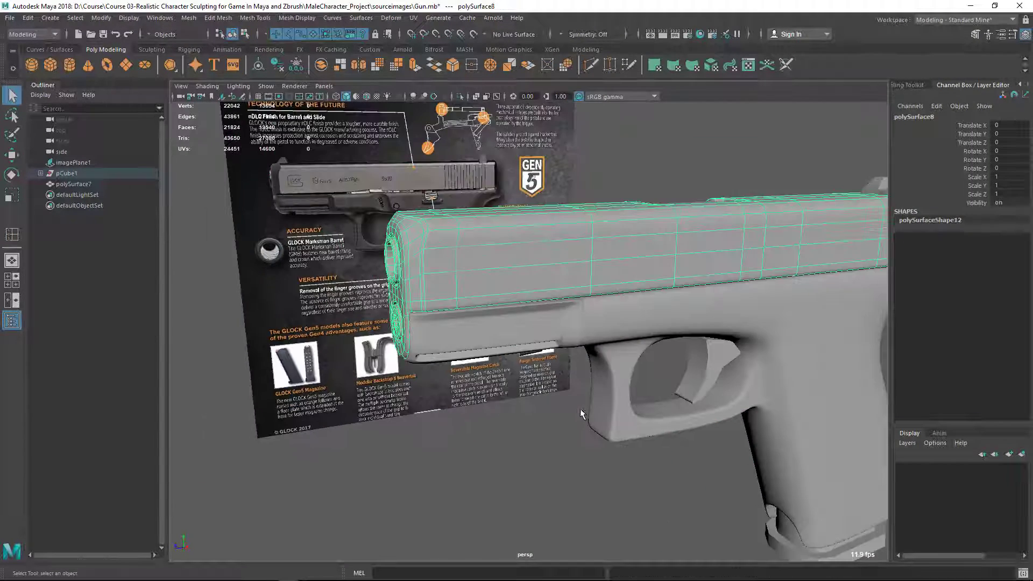
click(581, 415)
alt+drag(581, 414, 834, 466)
alt+right_drag(835, 466, 777, 425)
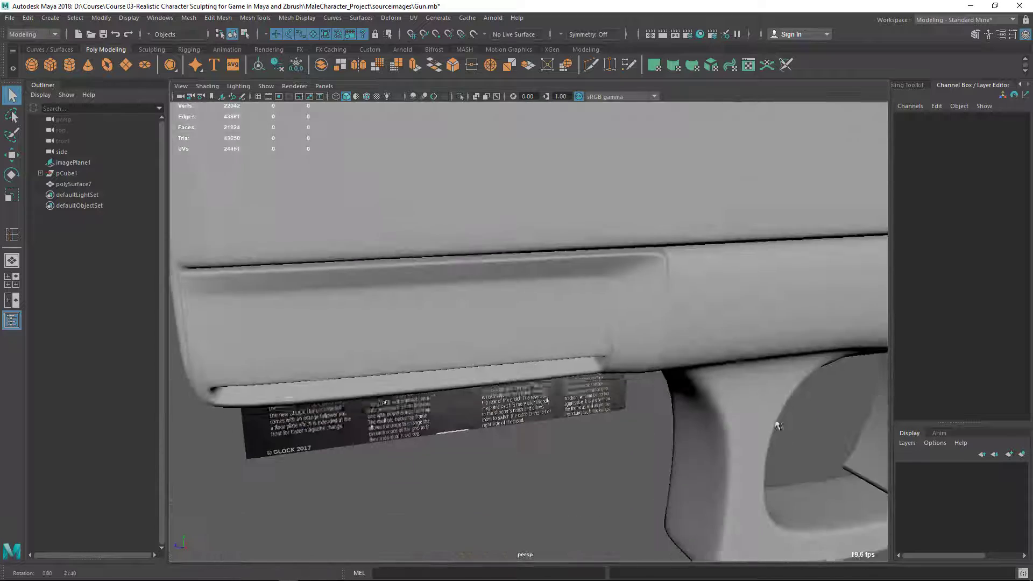
alt+drag(777, 424, 704, 414)
alt+right_drag(703, 415, 665, 334)
alt+drag(646, 275, 618, 309)
- Delete the extra vertical edge loop just behind the side panel's rear chamfer and preview the frame smoothed
click(533, 270)
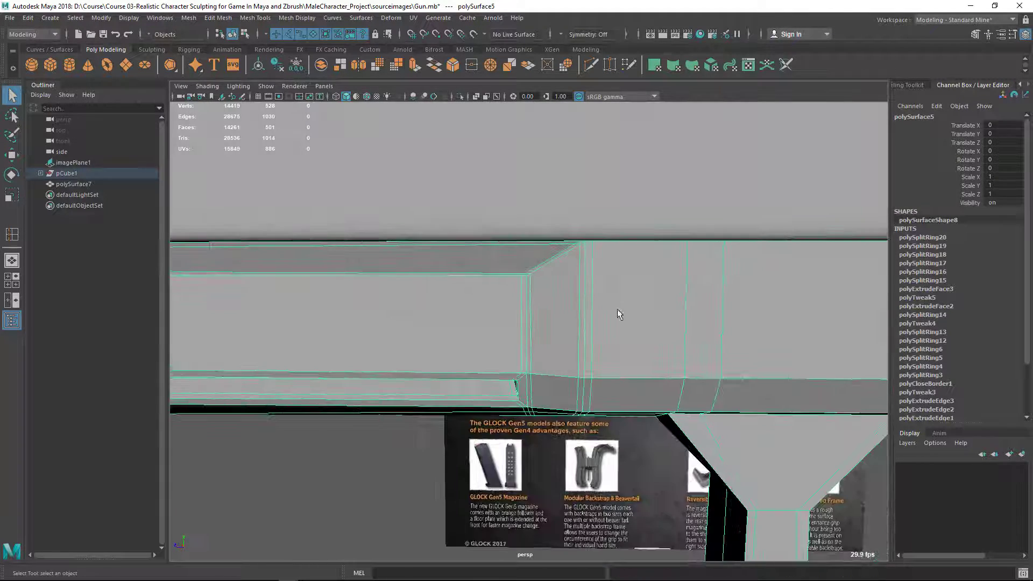
right_drag(618, 309, 546, 327)
double_click(592, 261)
right_drag(588, 260, 667, 224)
key(3)
alt+right_drag(669, 339, 538, 409)
click(366, 505)
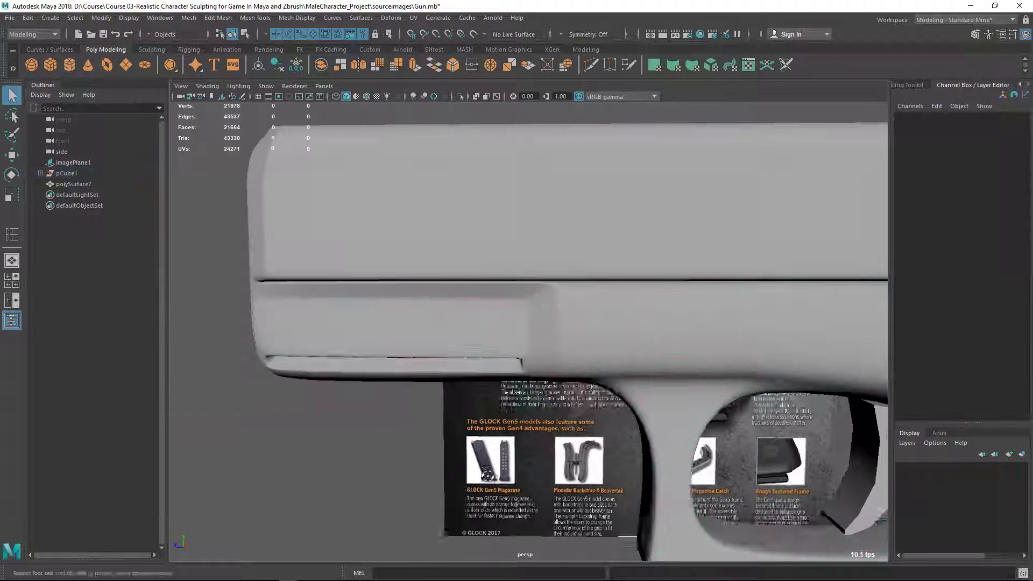
alt+drag(366, 505, 603, 326)
- Insert a horizontal supporting edge loop along the frame's upper edge, just below the slide
click(604, 350)
shift+right_drag(600, 305, 649, 292)
alt+drag(653, 295, 655, 248)
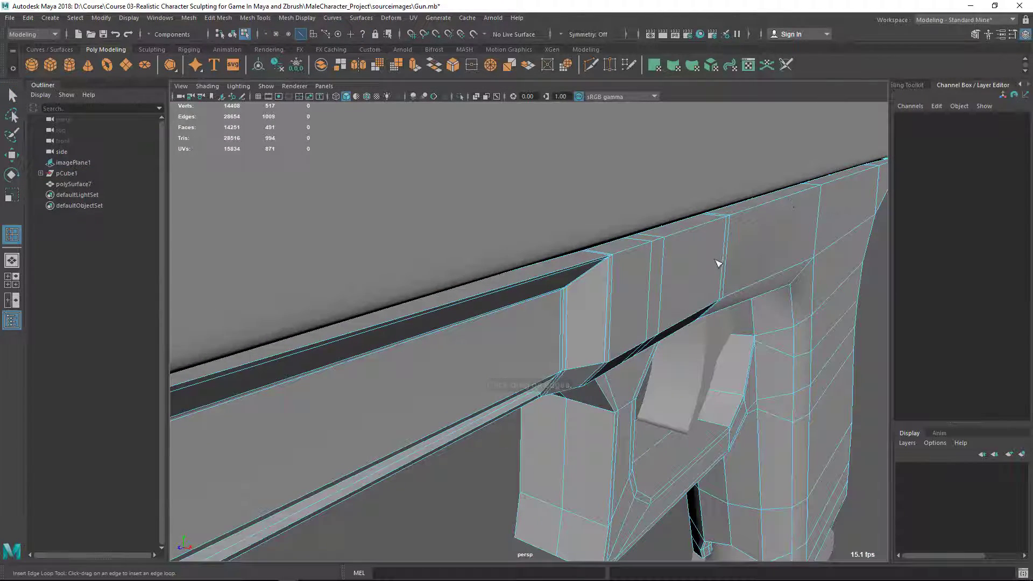
click(653, 265)
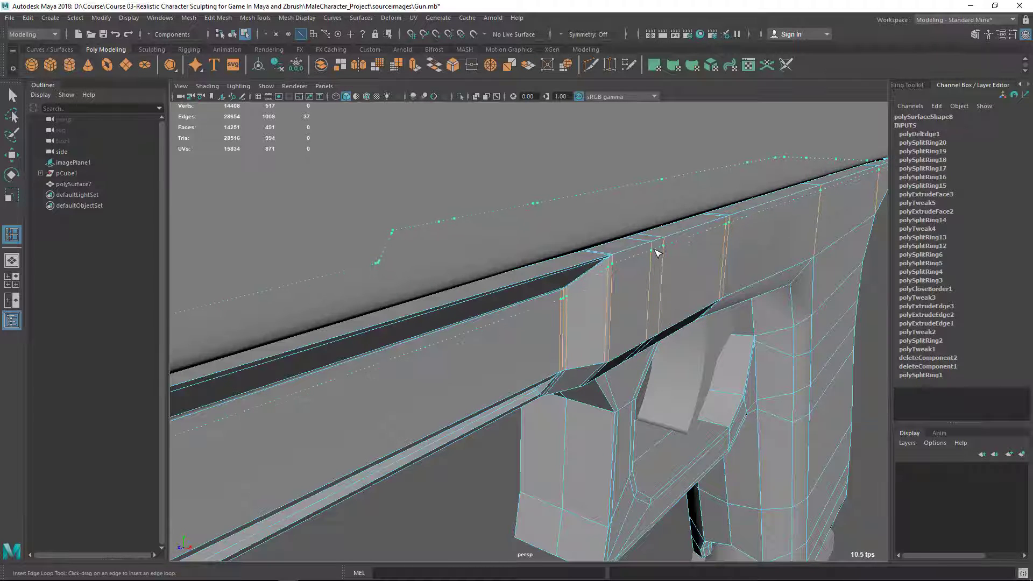
drag(654, 253, 654, 255)
- Preview the smoothed frame and examine its upper edge and front section from several angles
key(q)
right_drag(638, 264, 679, 238)
key(3)
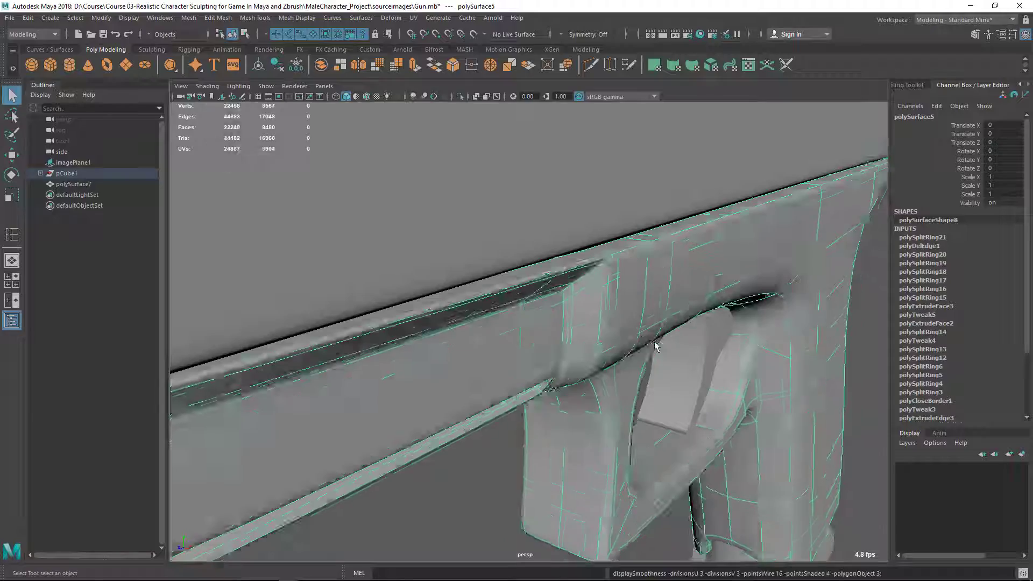
alt+right_drag(655, 345, 494, 465)
click(494, 467)
alt+drag(494, 467, 351, 326)
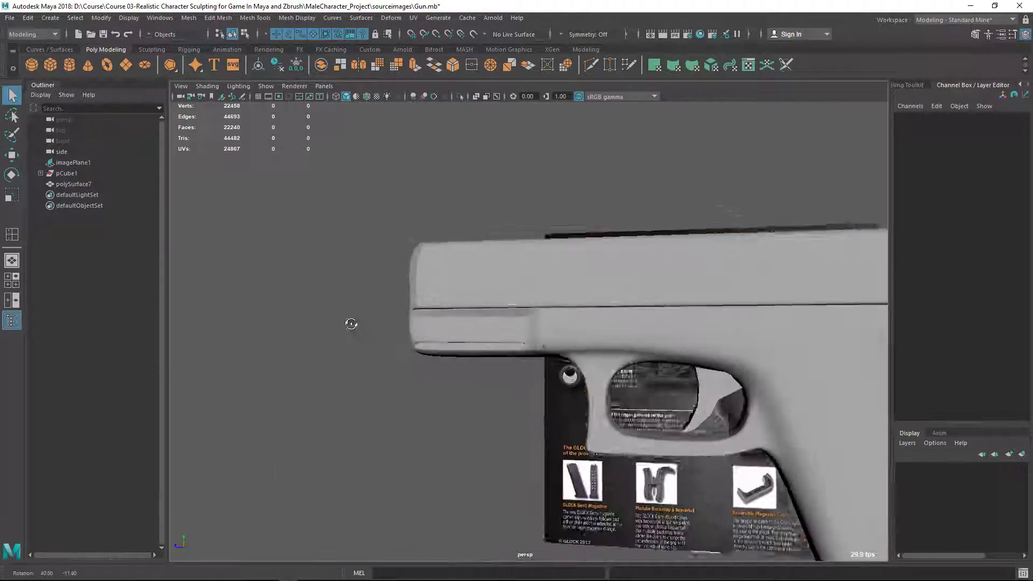
alt+right_drag(351, 326, 580, 349)
alt+drag(580, 349, 464, 337)
alt+right_drag(463, 337, 441, 375)
- Select the frame and turn off its smooth preview to work on its front side panel
click(442, 375)
key(1)
alt+drag(440, 376, 484, 358)
- Try to insert a horizontal edge loop across the frame's side panel, undoing each attempt
shift+right_click(495, 305)
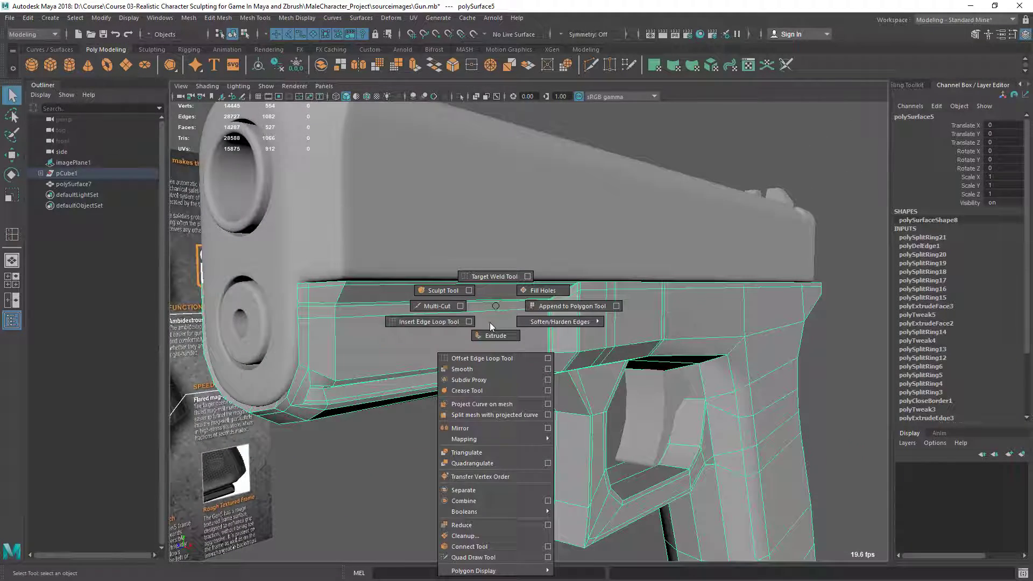
click(440, 333)
click(340, 348)
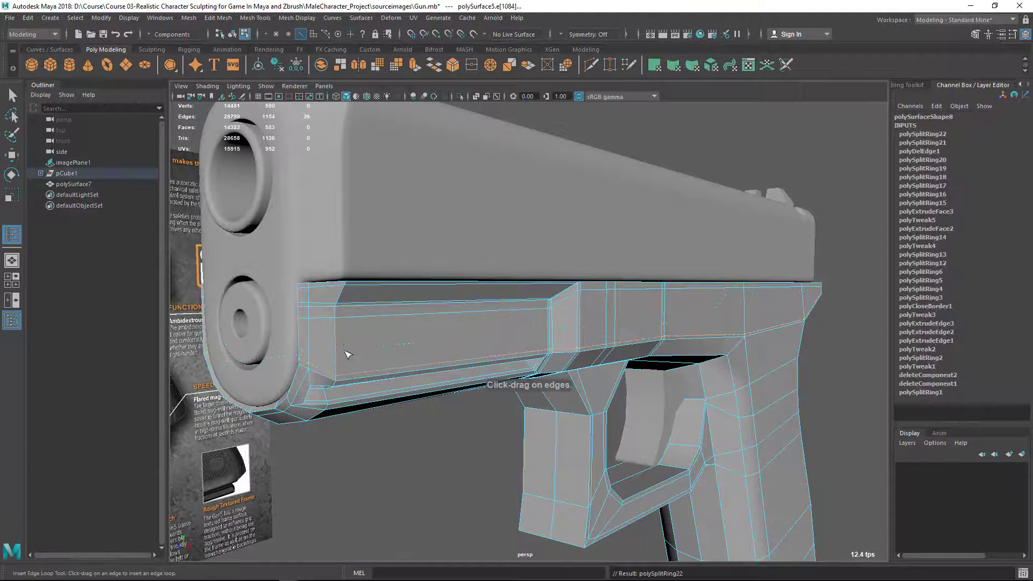
key(ctrl+z)
click(554, 329)
key(ctrl+z)
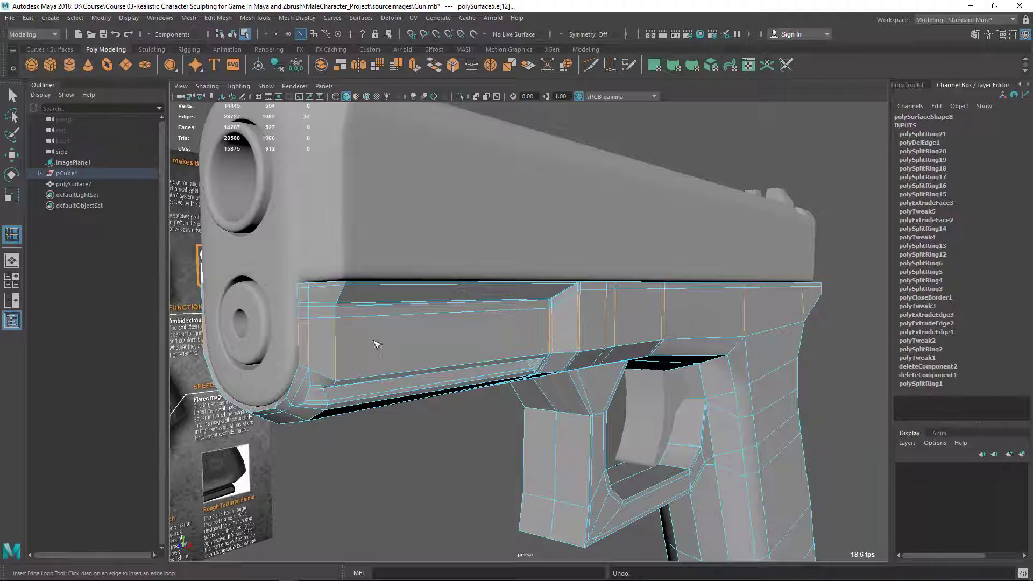
- Insert a horizontal edge loop along the middle of the frame's side panel, using Insert Edge Loop set to relative distance from edge
key(q)
mouse_move(387, 318)
right_down()
mouse_move(430, 307)
mouse_move(375, 312)
right_up()
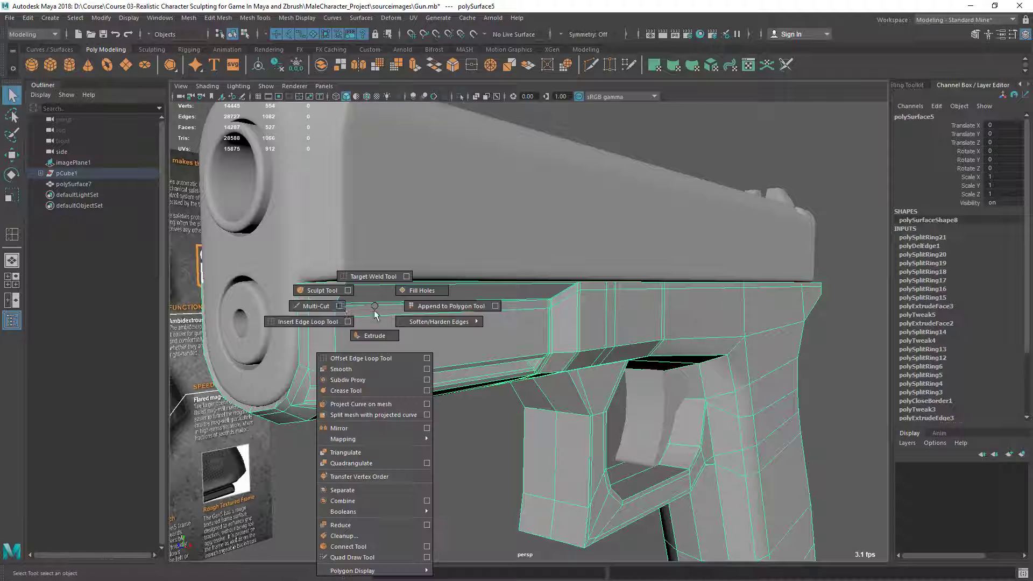
click(348, 321)
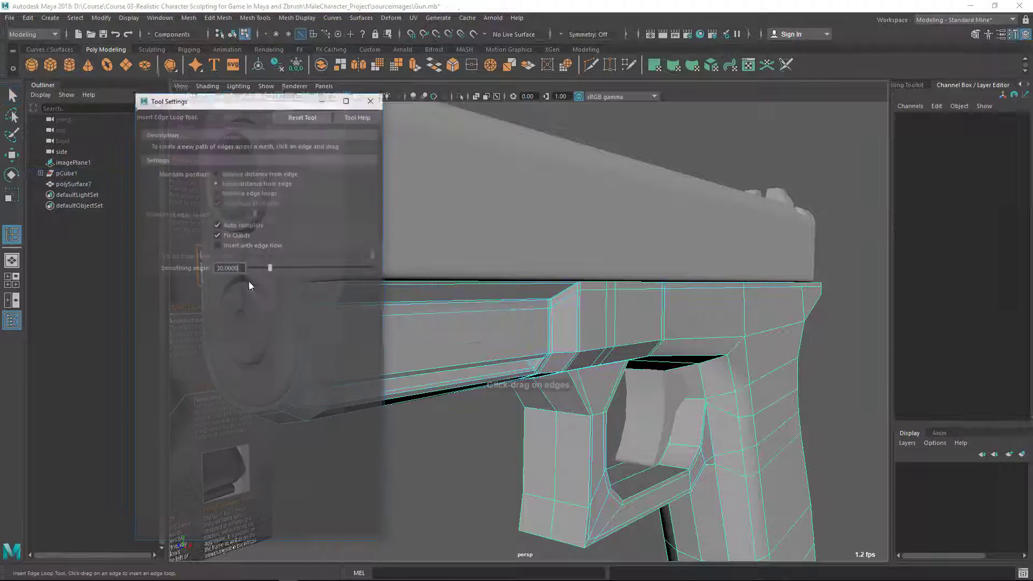
click(246, 173)
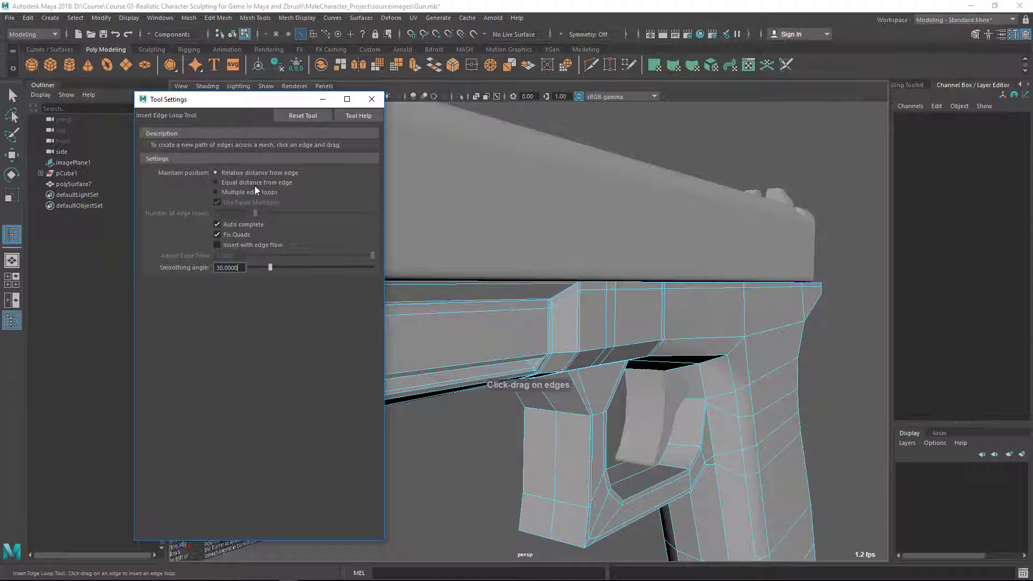
alt+drag(619, 319, 442, 347)
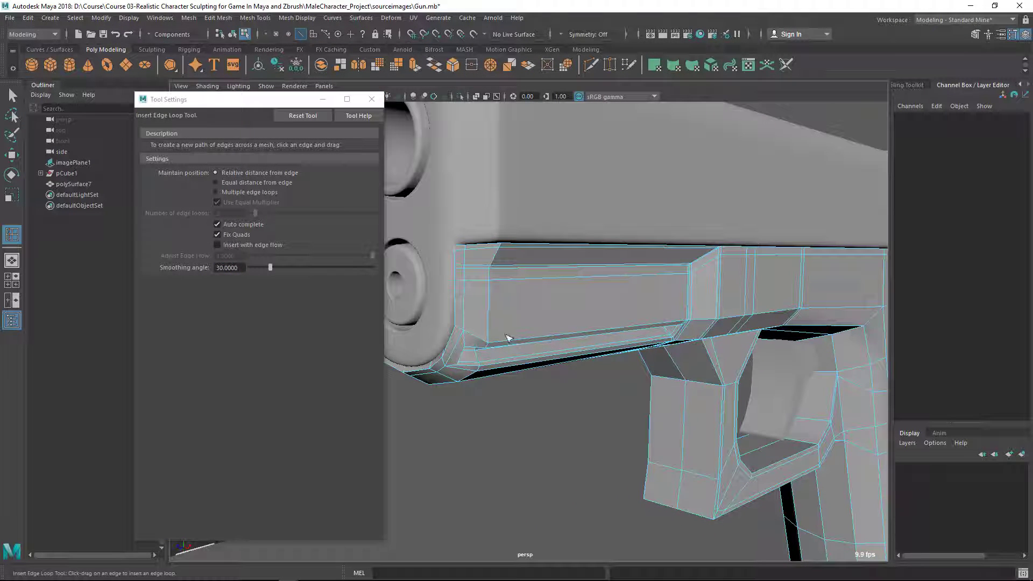
drag(491, 322, 494, 312)
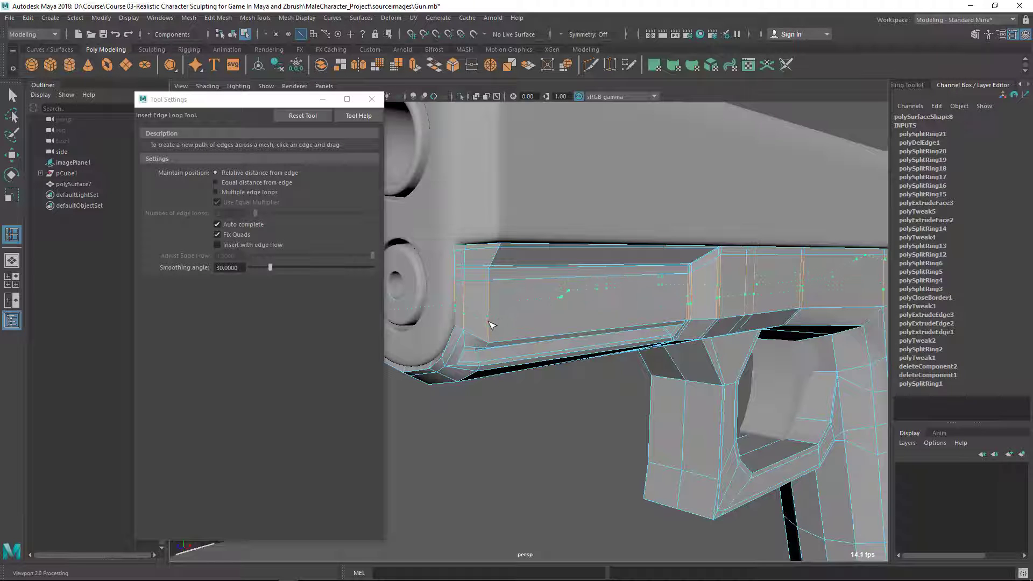
key(q)
scroll(575, 324, down, 3)
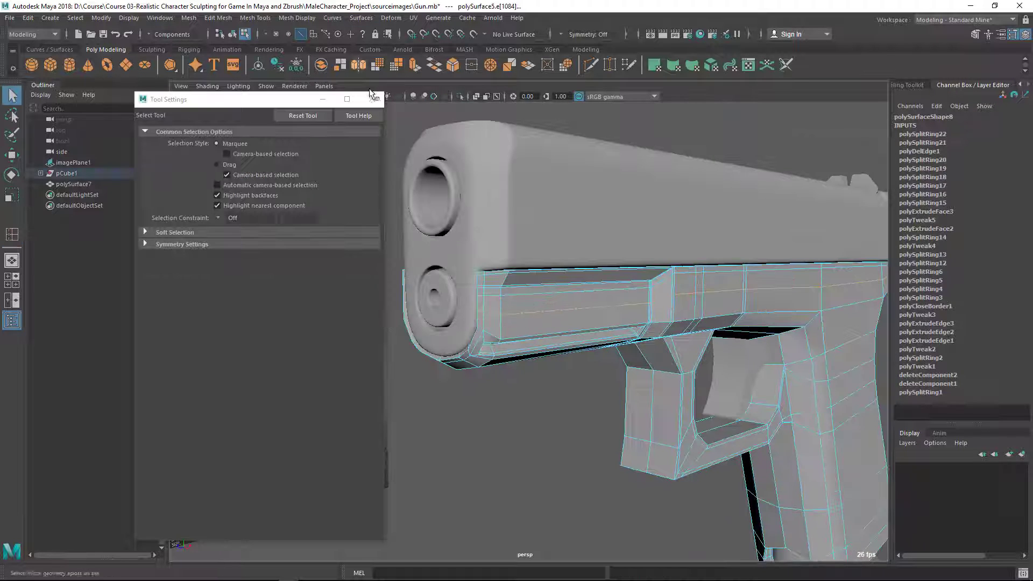
click(375, 99)
- Return to object selection, preview the frame smoothed, and examine the whole pistol from the front, both sides and rear
alt+drag(526, 323, 461, 325)
right_drag(461, 261, 515, 242)
click(512, 461)
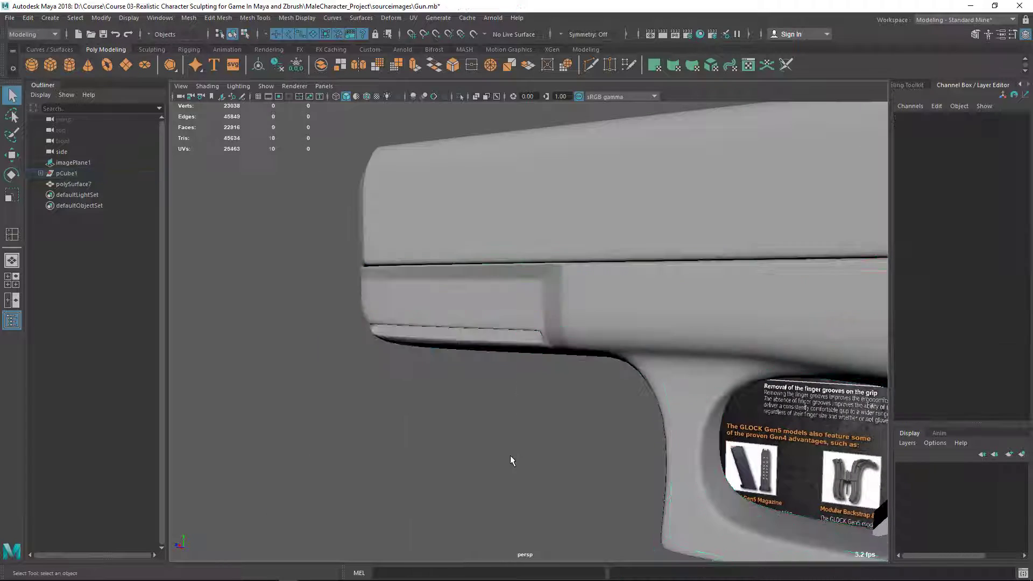
alt+drag(512, 461, 635, 429)
alt+right_drag(635, 429, 410, 402)
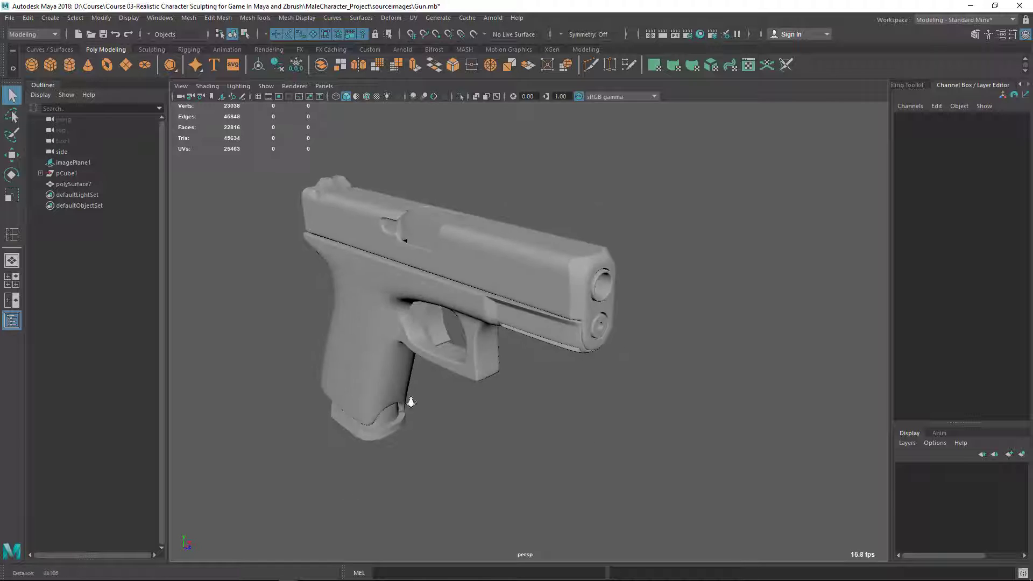
alt+drag(411, 402, 721, 371)
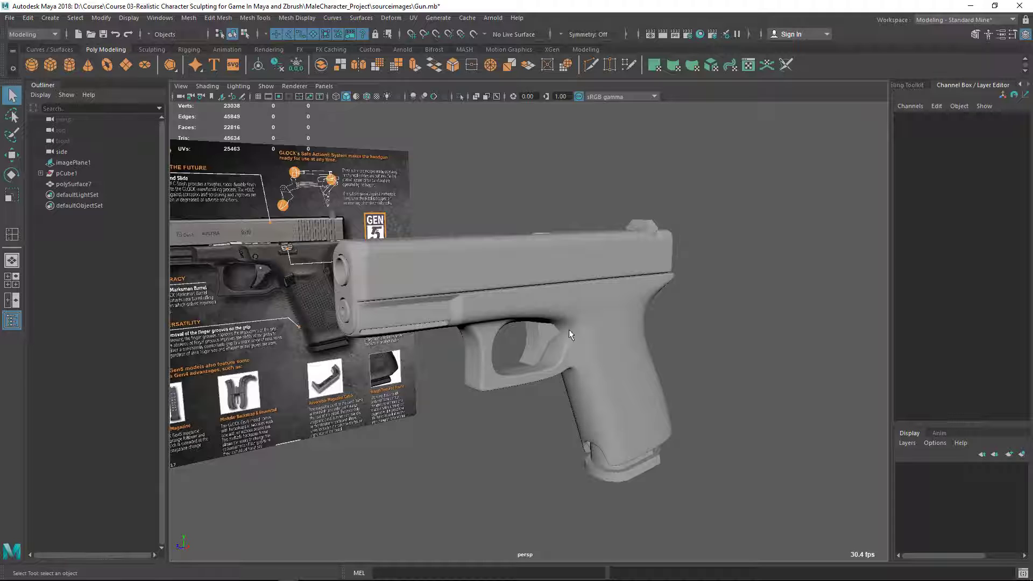
alt+drag(570, 329, 691, 408)
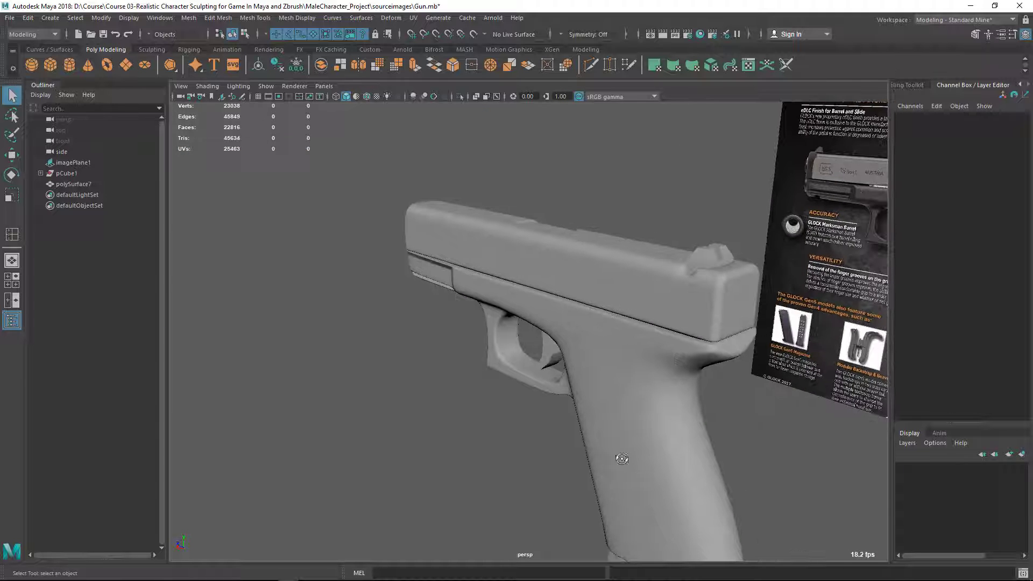